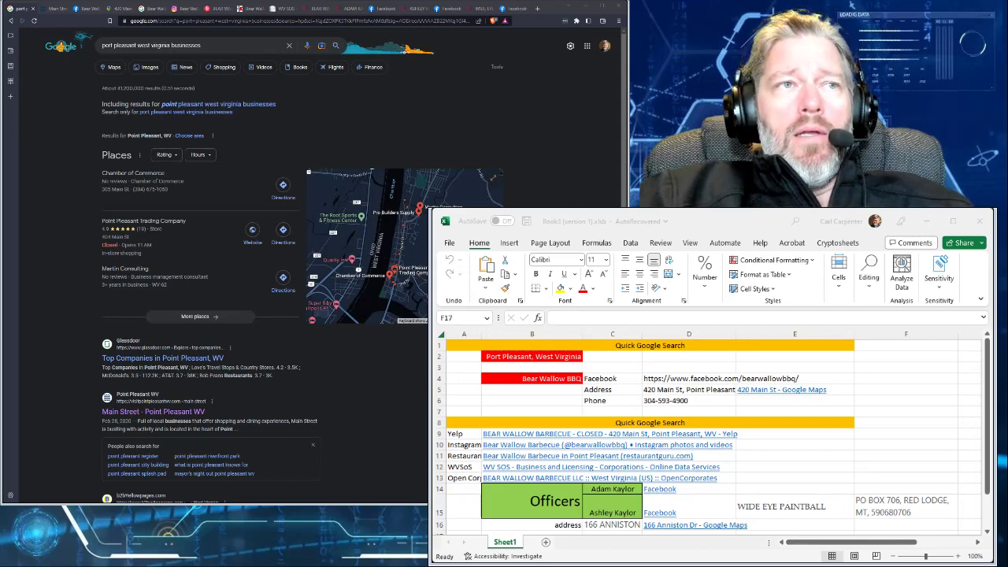
Bring up the Point Pleasant Main Street page listing Bear Wallow BBQ's Facebook link, address and phone
key(alt+Tab)
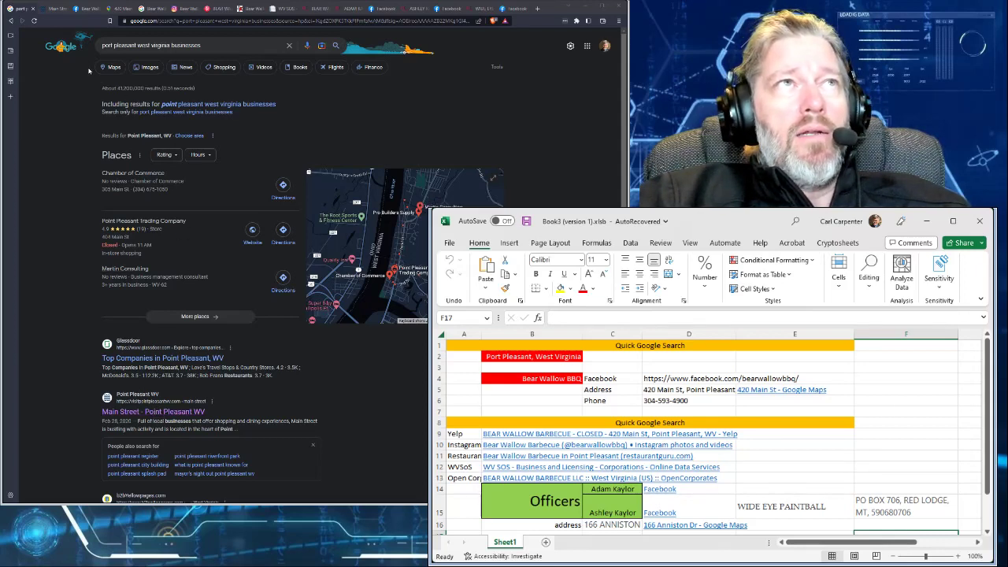
click(53, 9)
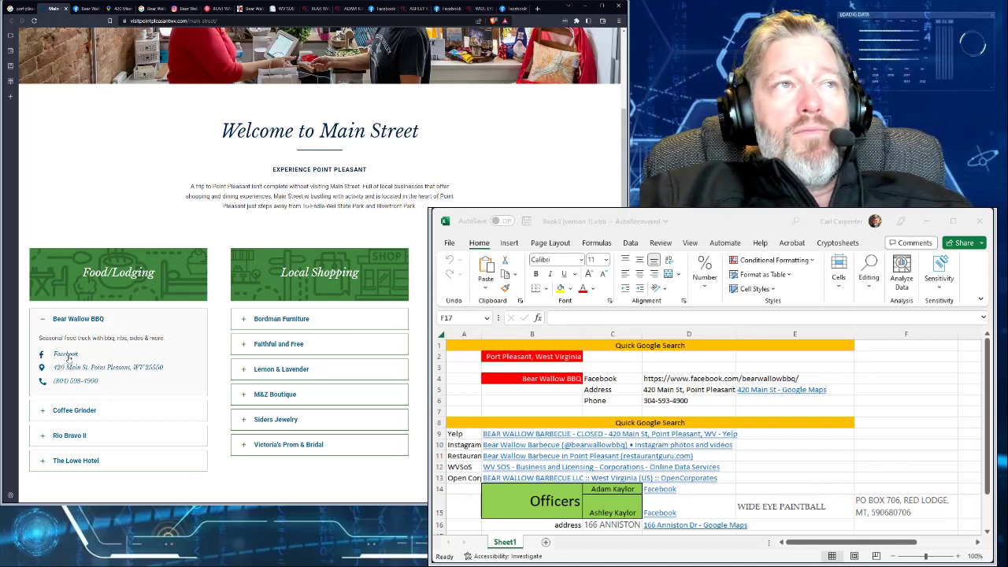
Compare the Bear Wallow Barbecue Facebook page with its 420 Main St map, then return to the search results
click(84, 8)
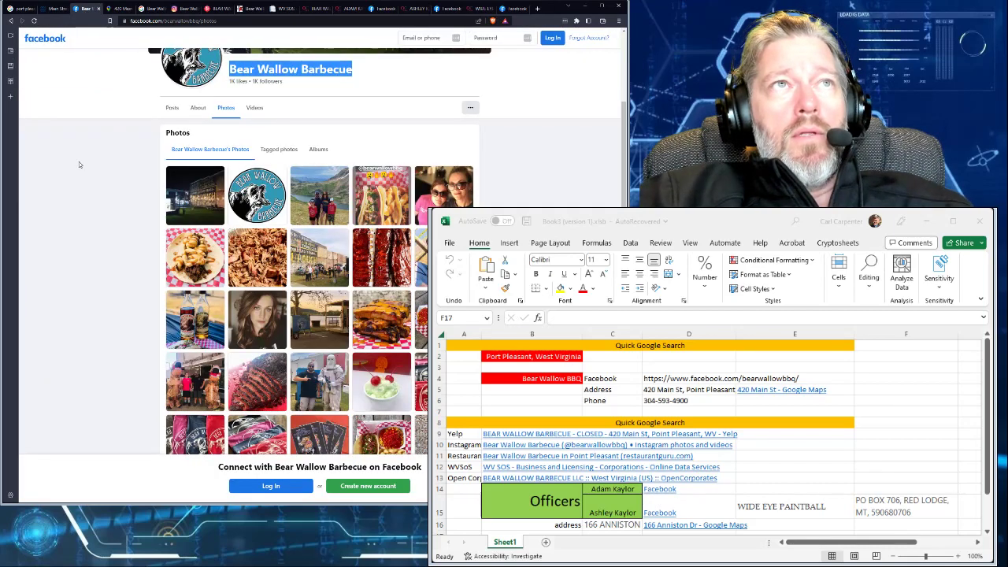
scroll(79, 164, up, 2)
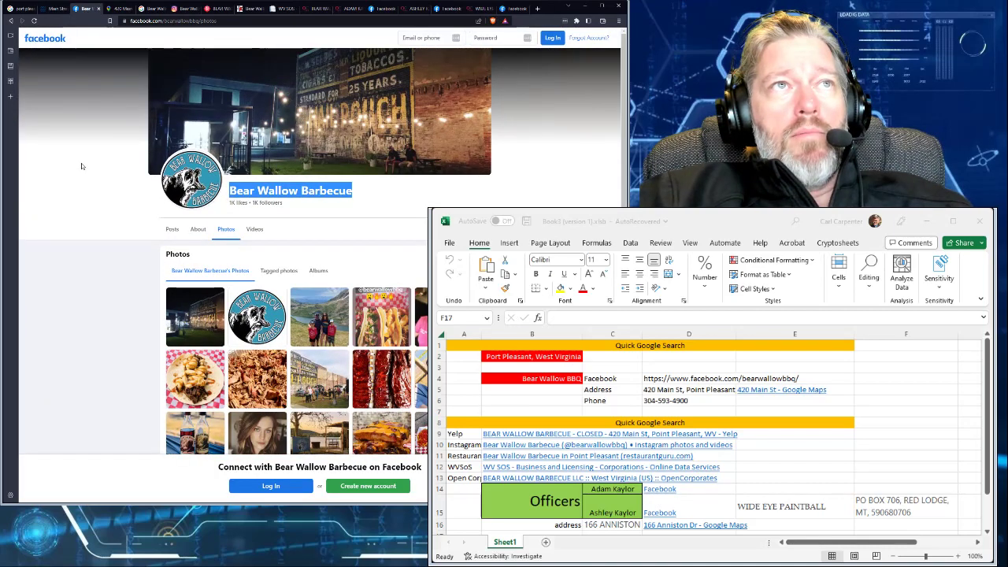
click(120, 9)
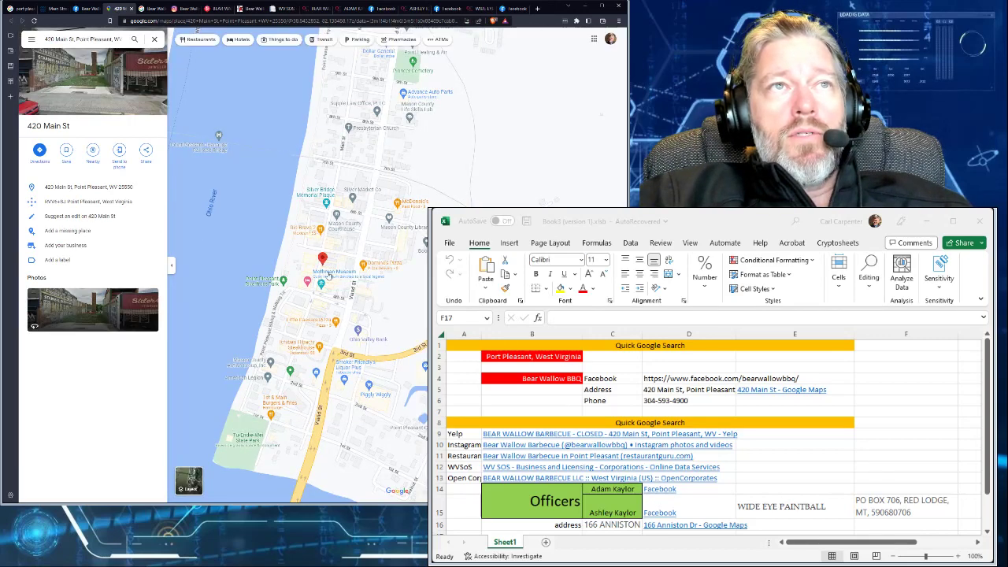
mouse_move(337, 277)
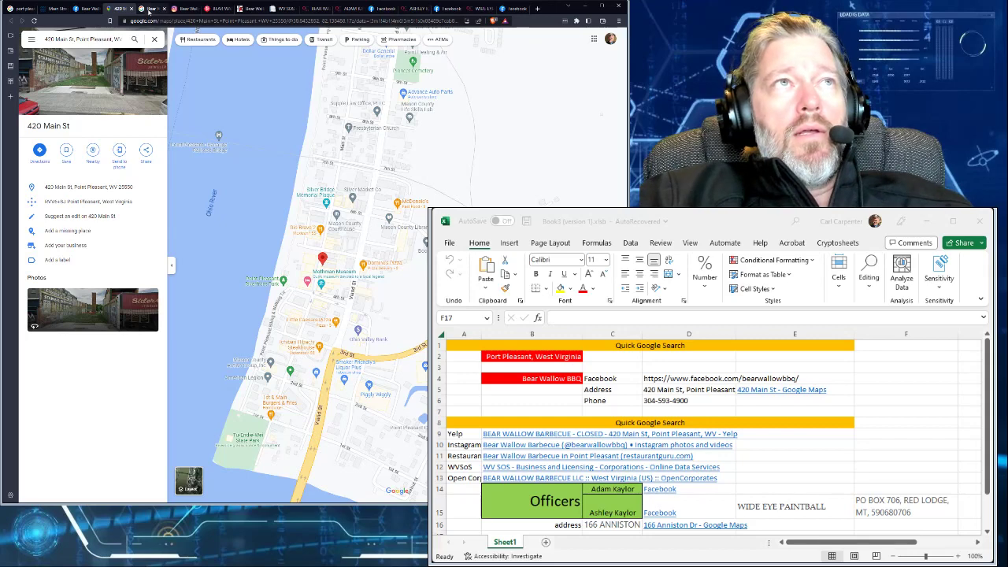
click(84, 10)
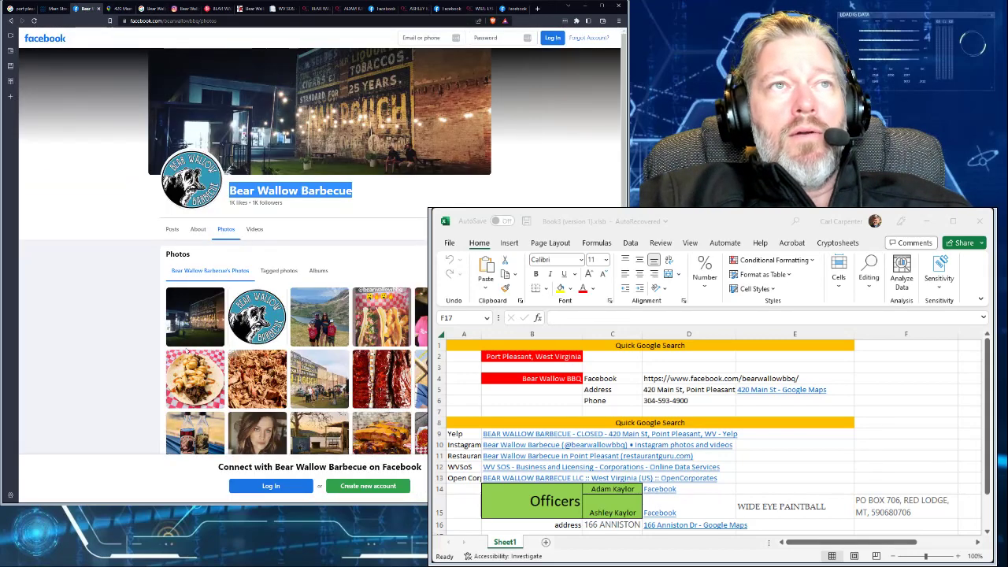
click(120, 9)
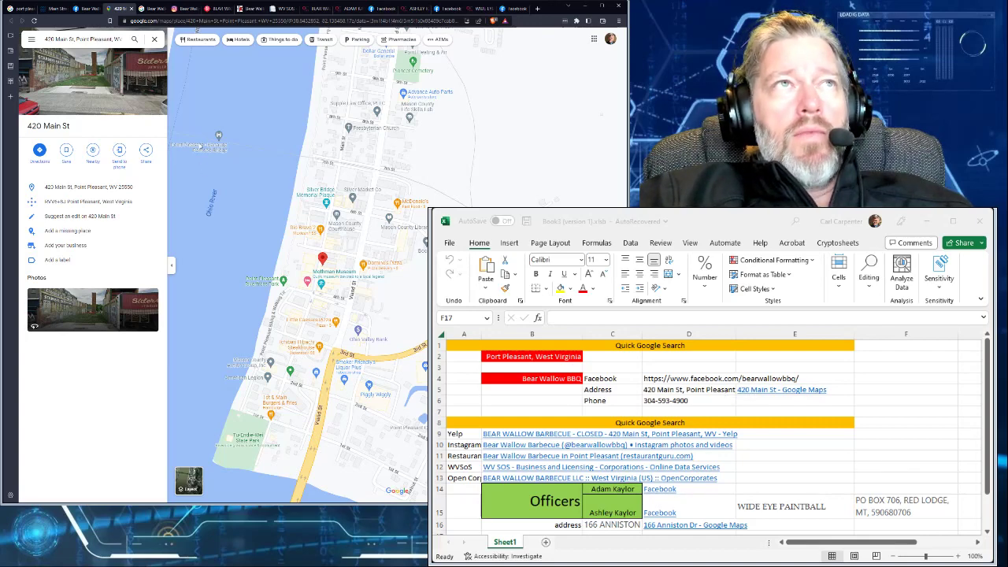
click(150, 9)
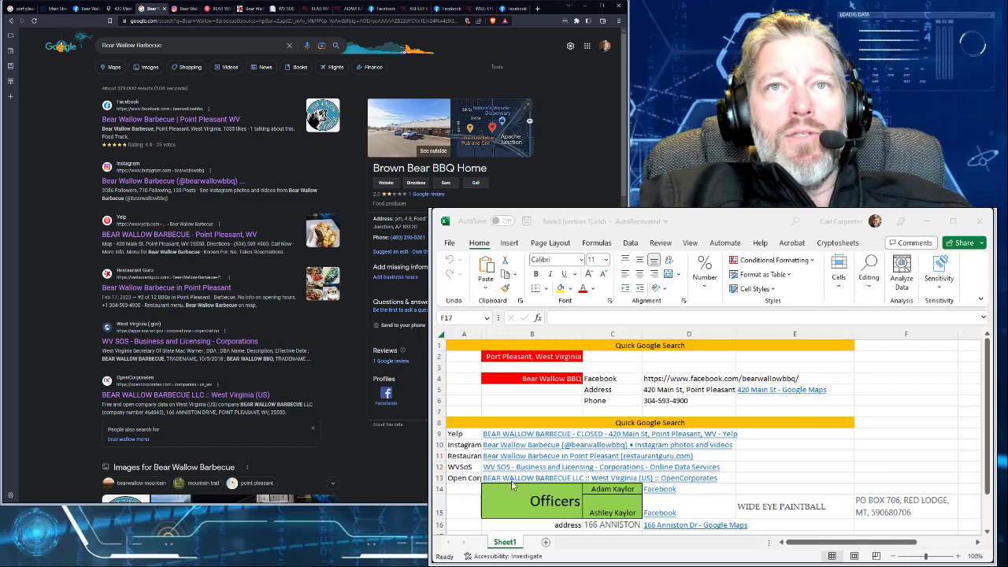
Compare the bearwallowbbq Instagram profile with the Facebook photos, ending on Yelp's 'closed' notice
click(188, 10)
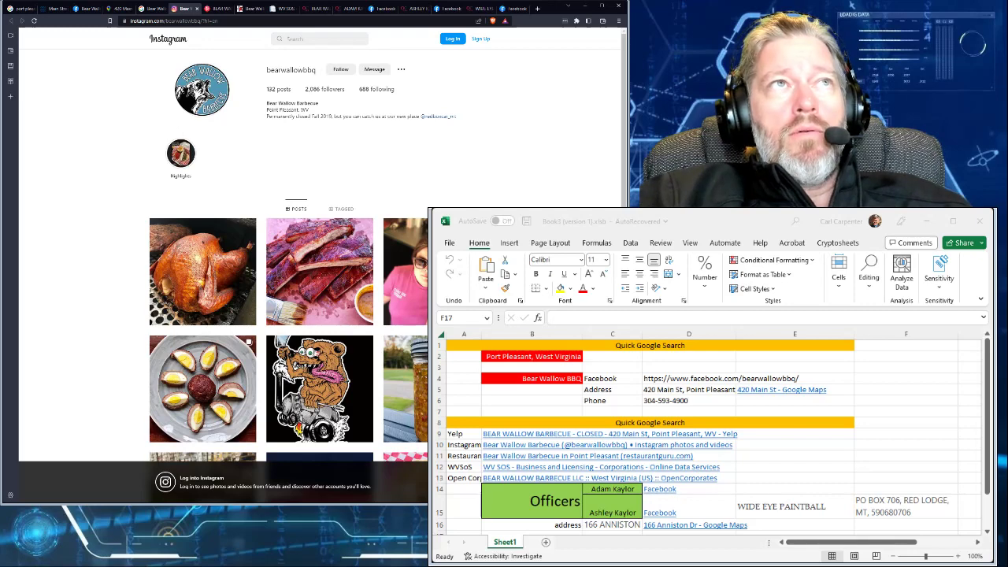
click(83, 10)
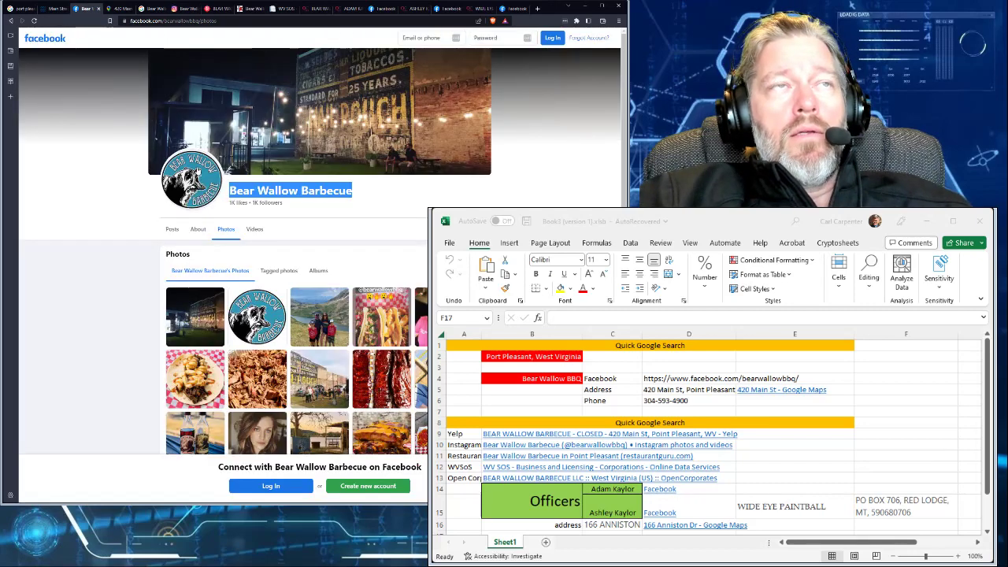
click(186, 8)
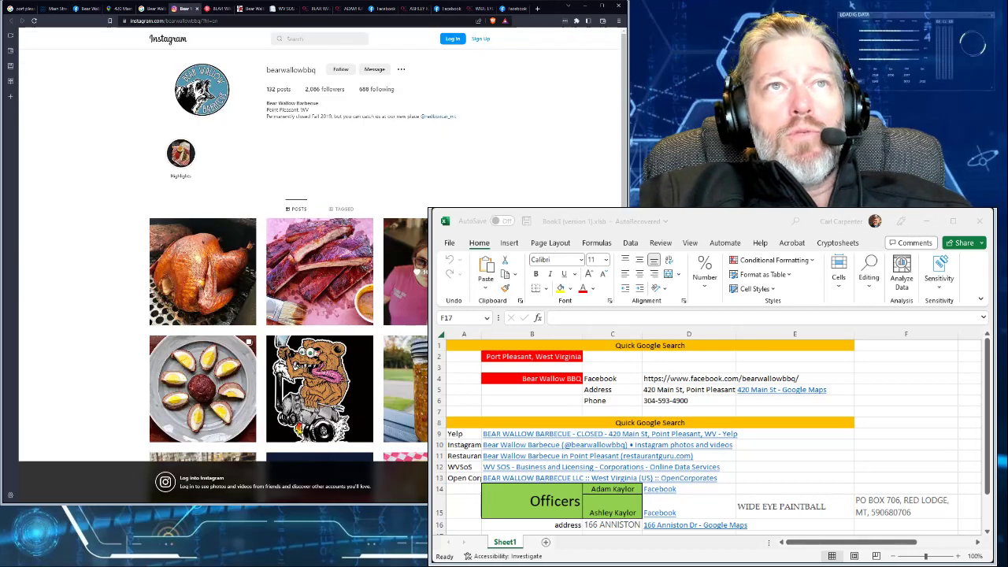
click(83, 8)
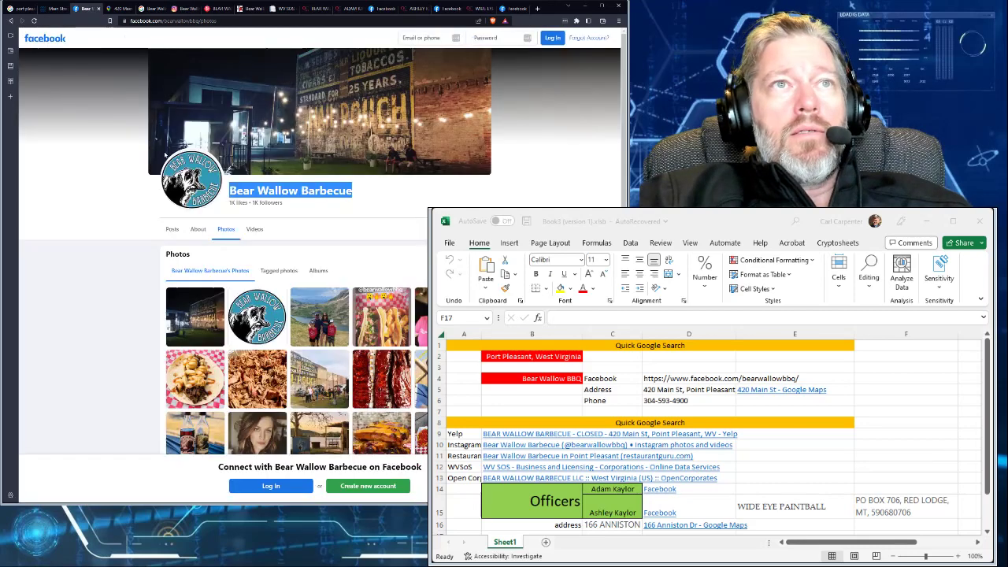
click(181, 9)
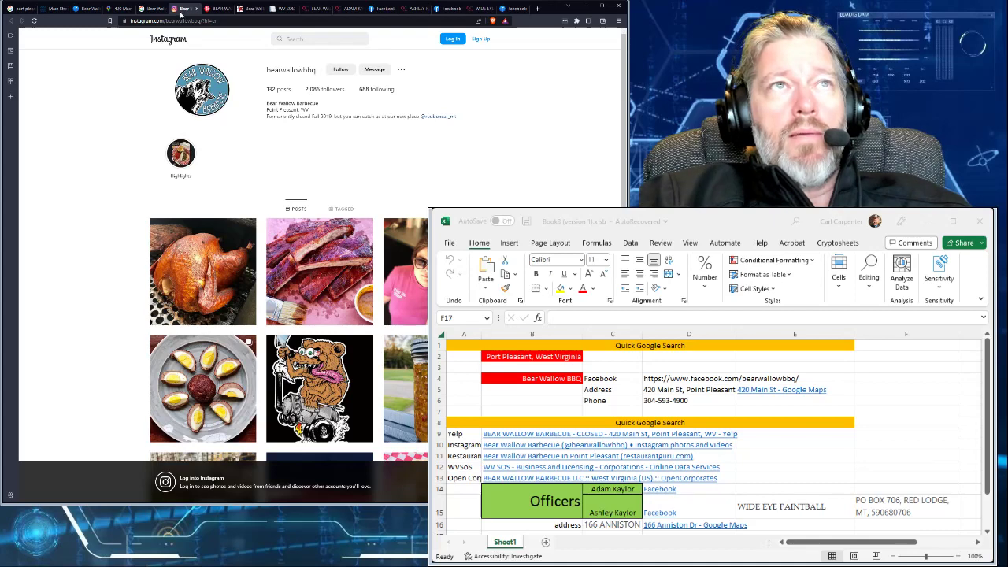
click(213, 8)
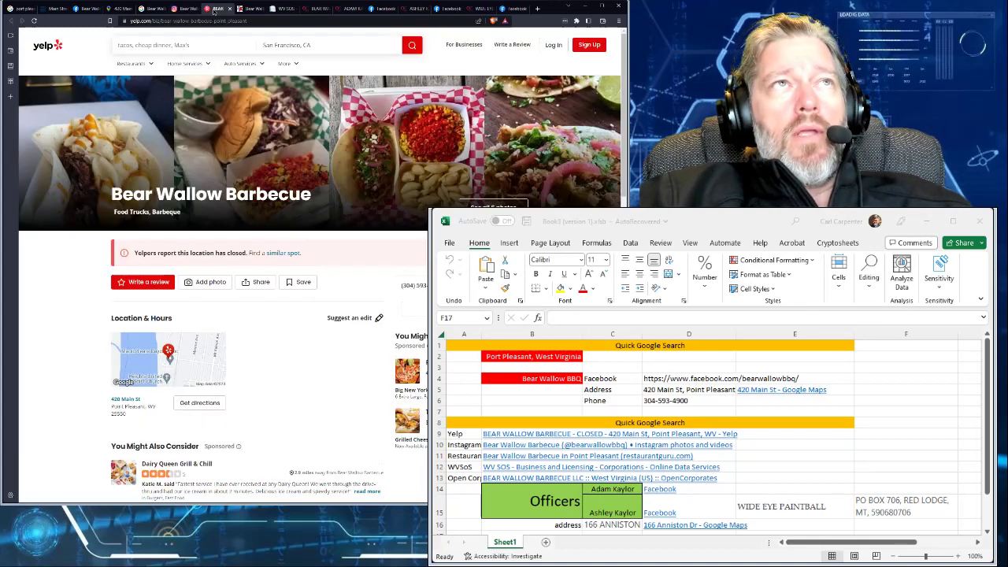
click(183, 9)
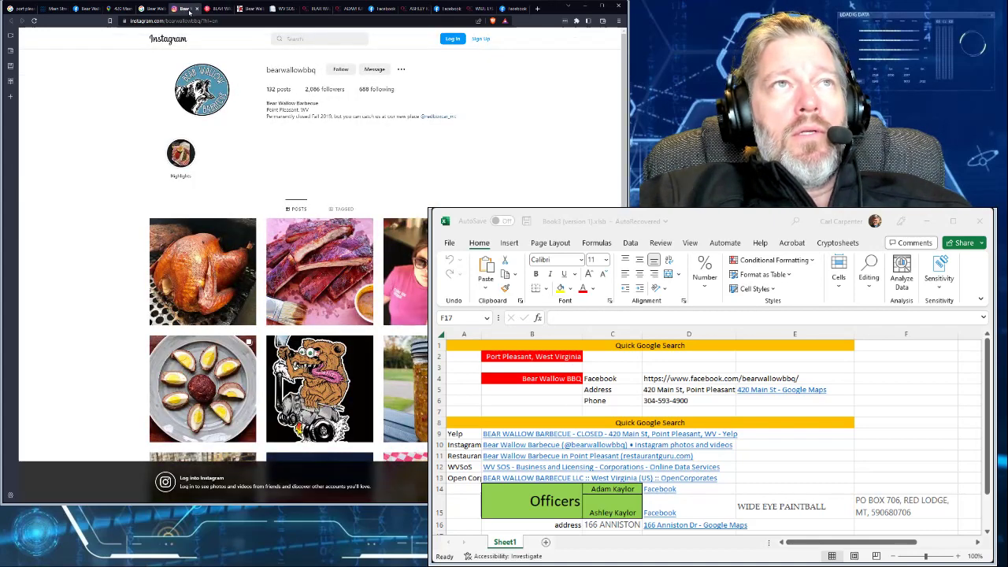
click(217, 10)
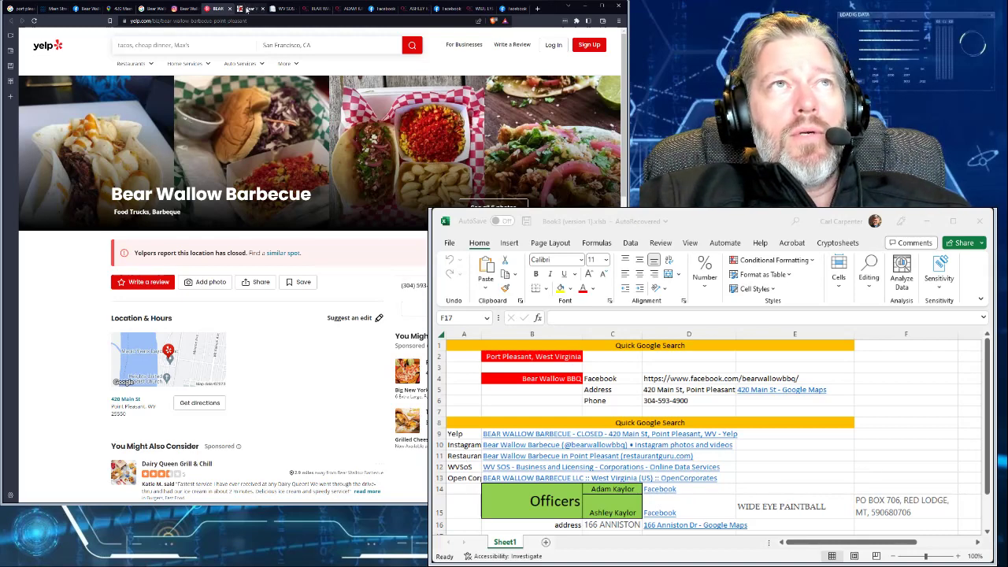
Cross-check the Restaurant Guru listing against Facebook, Maps and Yelp and browse its photos
click(248, 9)
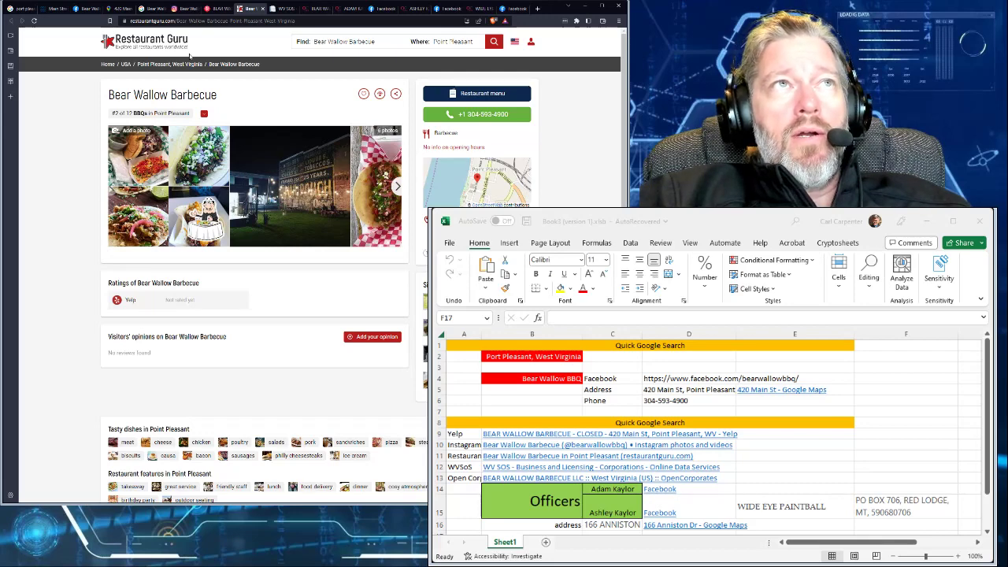
click(87, 9)
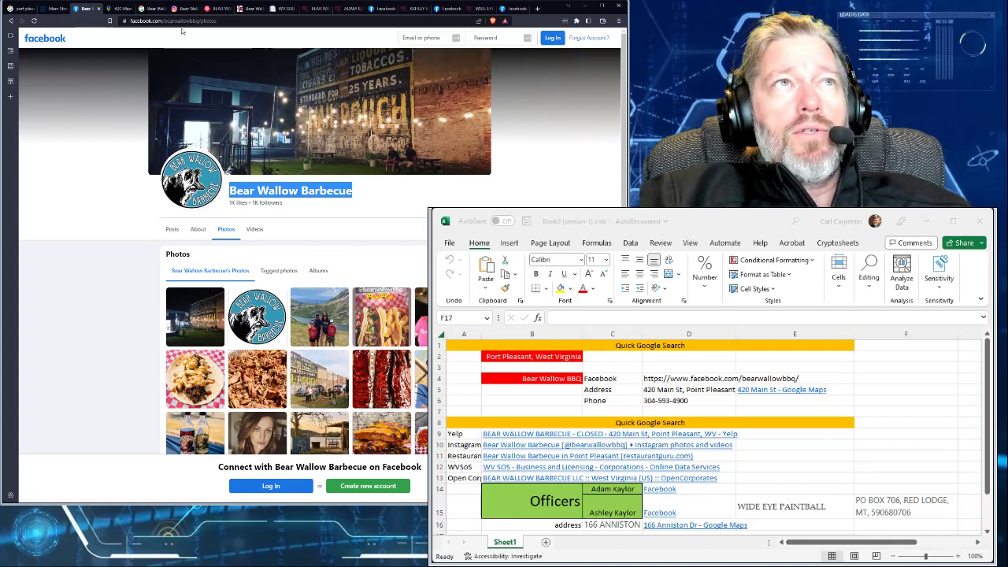
click(119, 8)
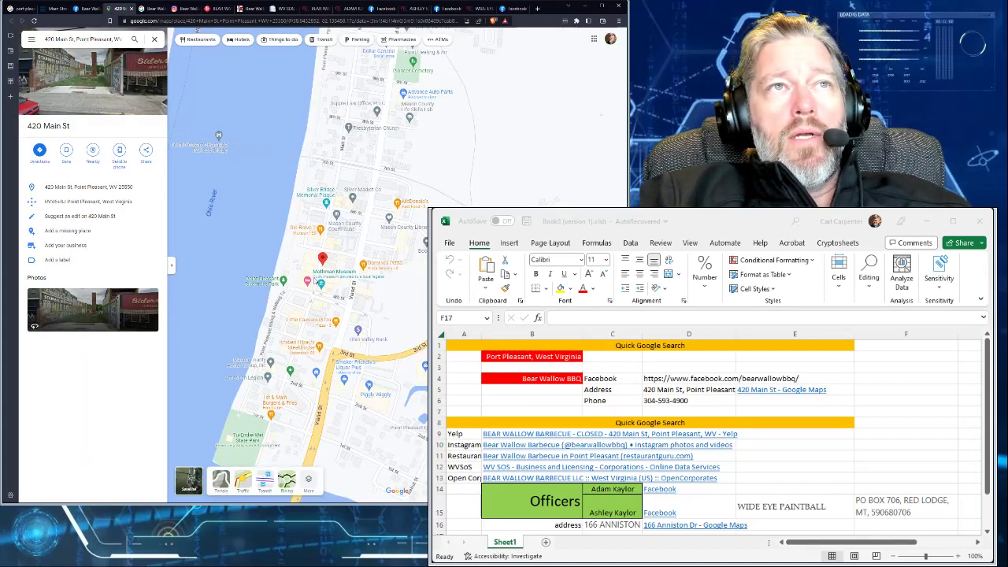
mouse_move(321, 264)
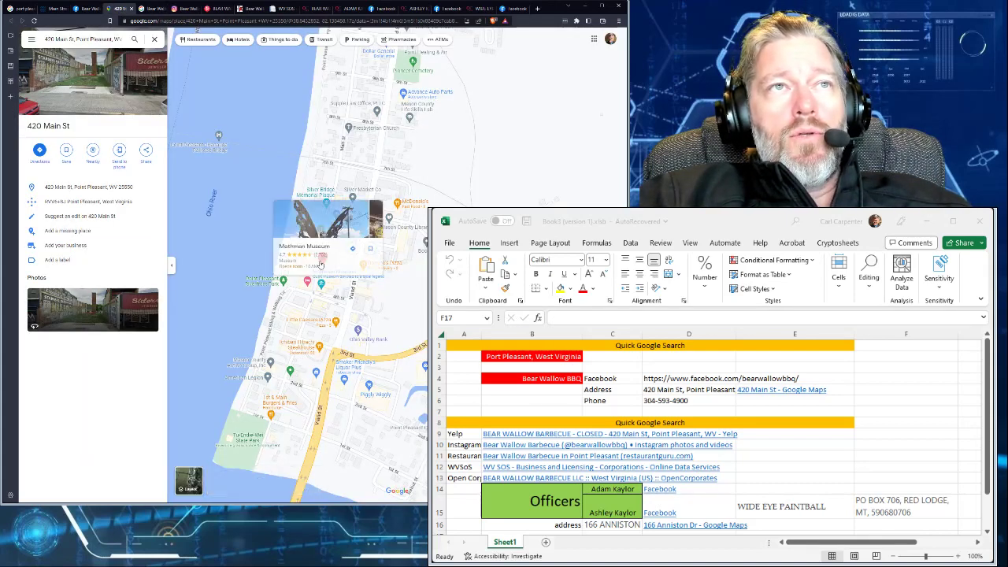
click(214, 9)
click(245, 8)
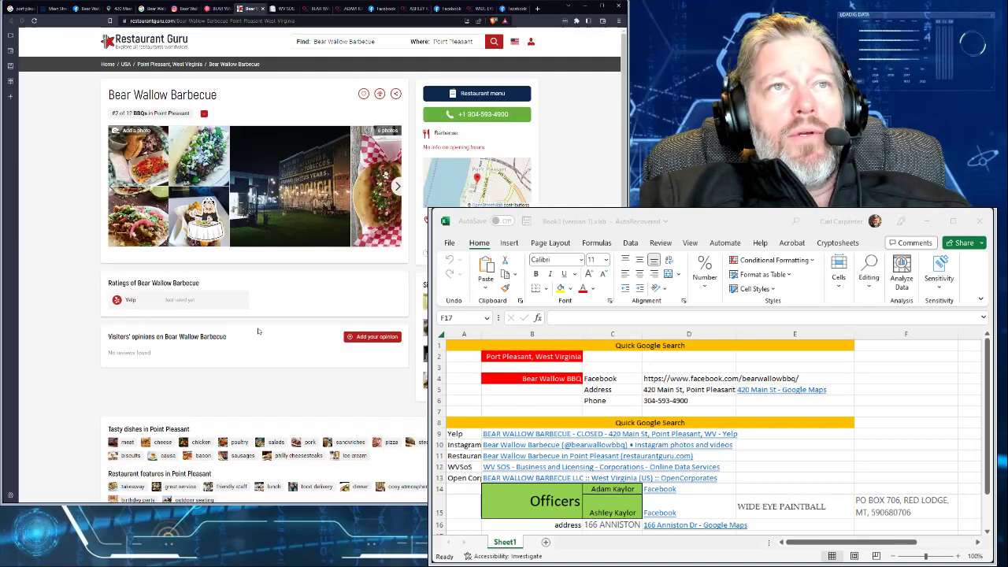
click(398, 189)
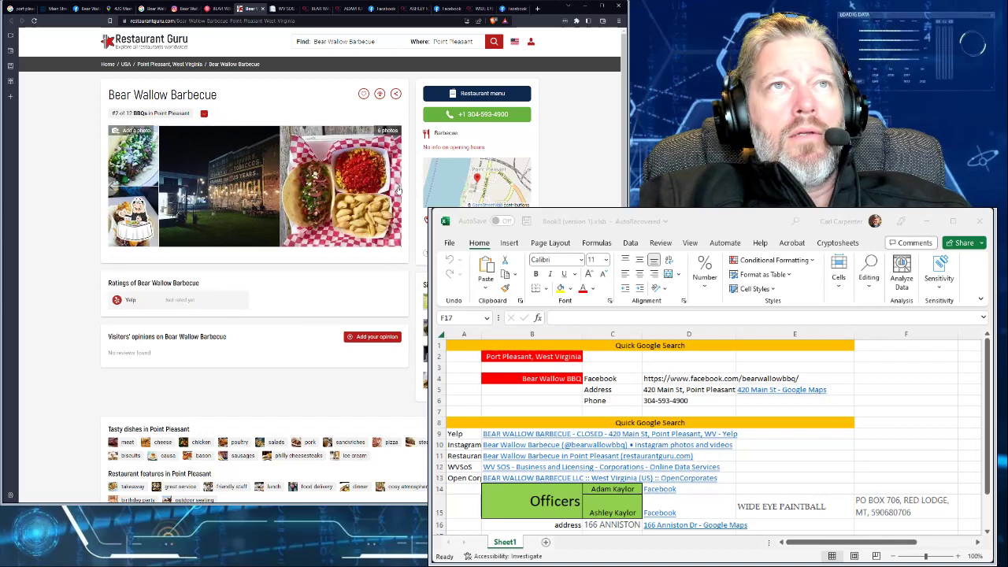
click(115, 189)
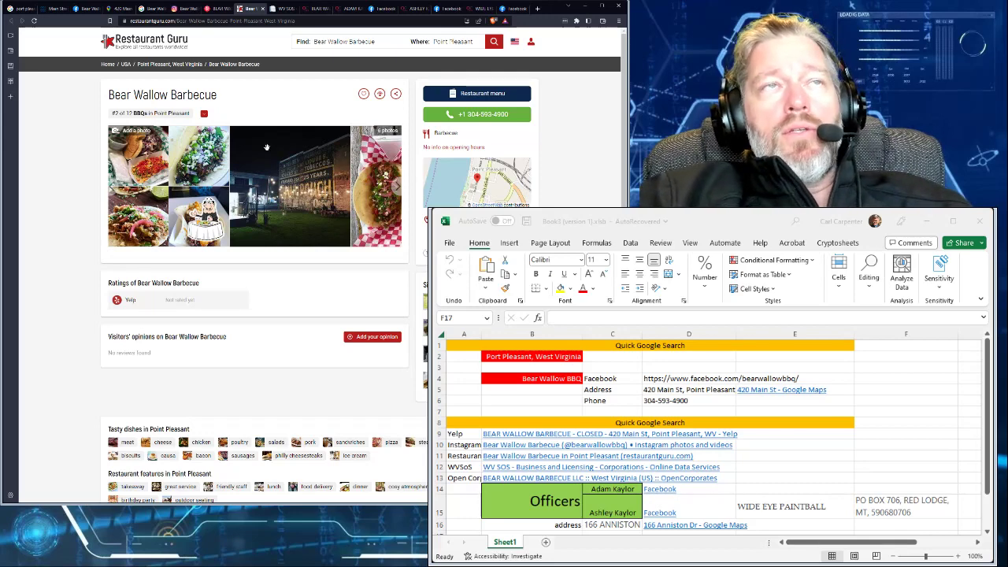
click(154, 10)
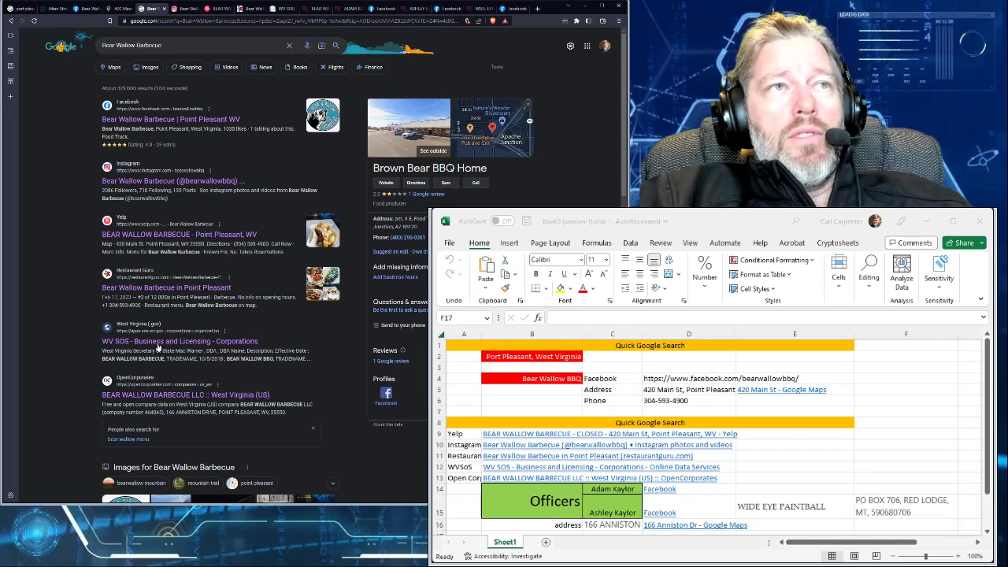
Show the WV Secretary of State record: BEAR WALLOW BARBECUE LLC revoked for an unfiled annual report
click(281, 9)
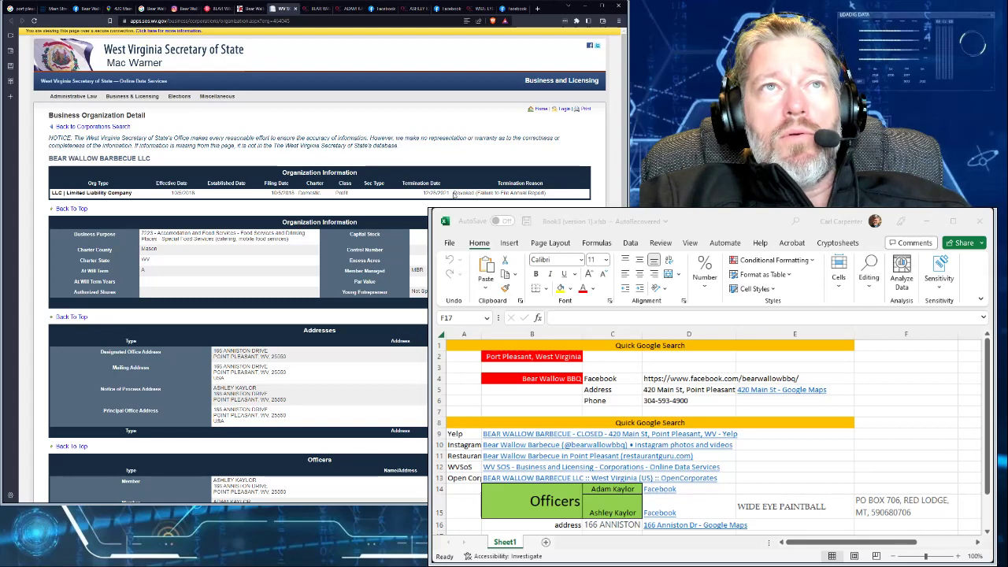
drag(454, 195, 545, 193)
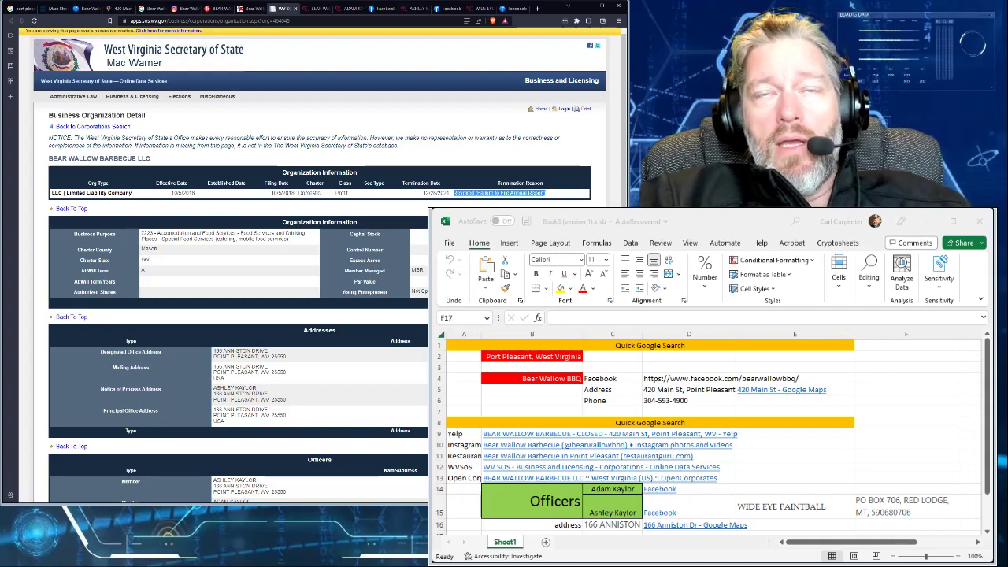
click(502, 193)
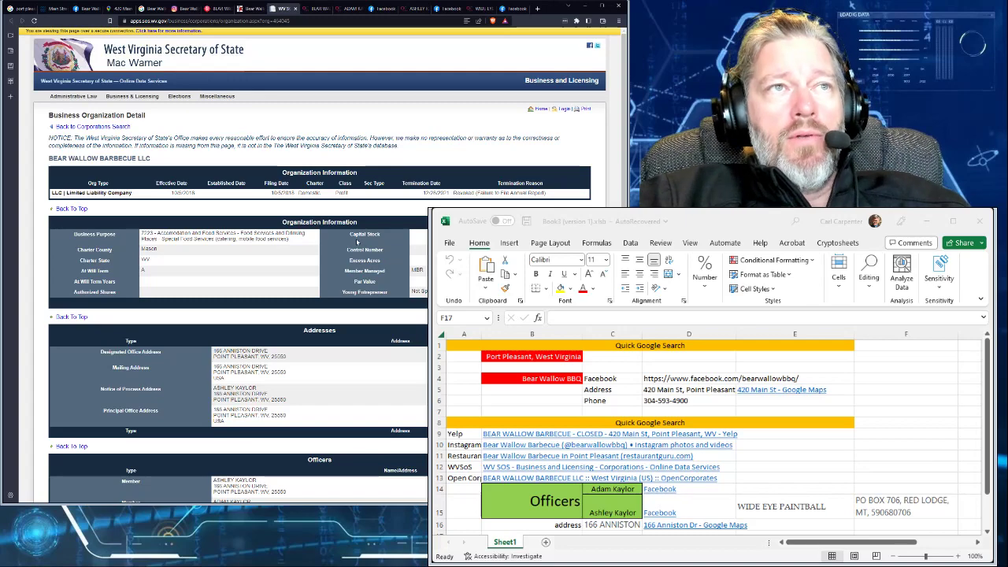
scroll(357, 241, down, 2)
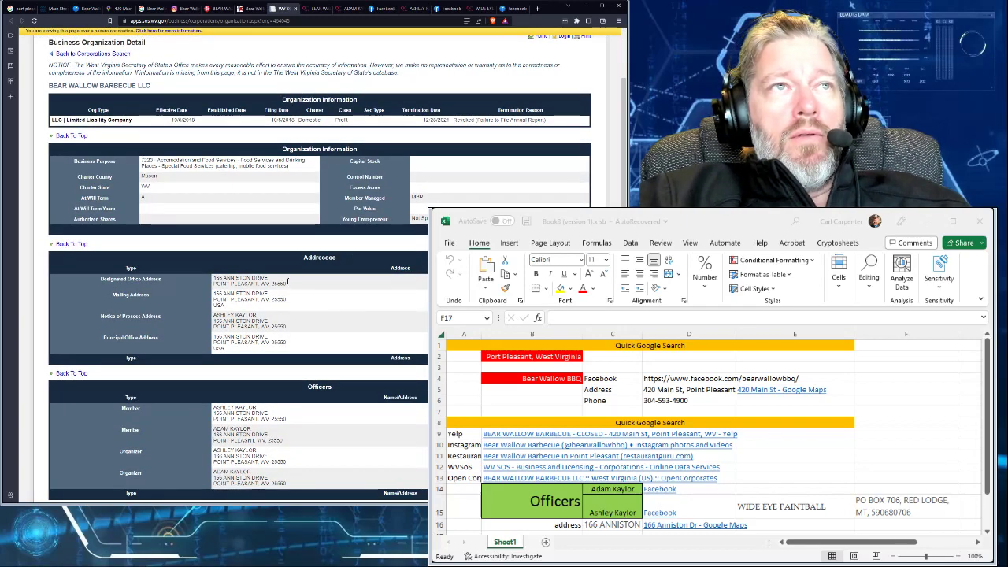
drag(289, 286, 213, 282)
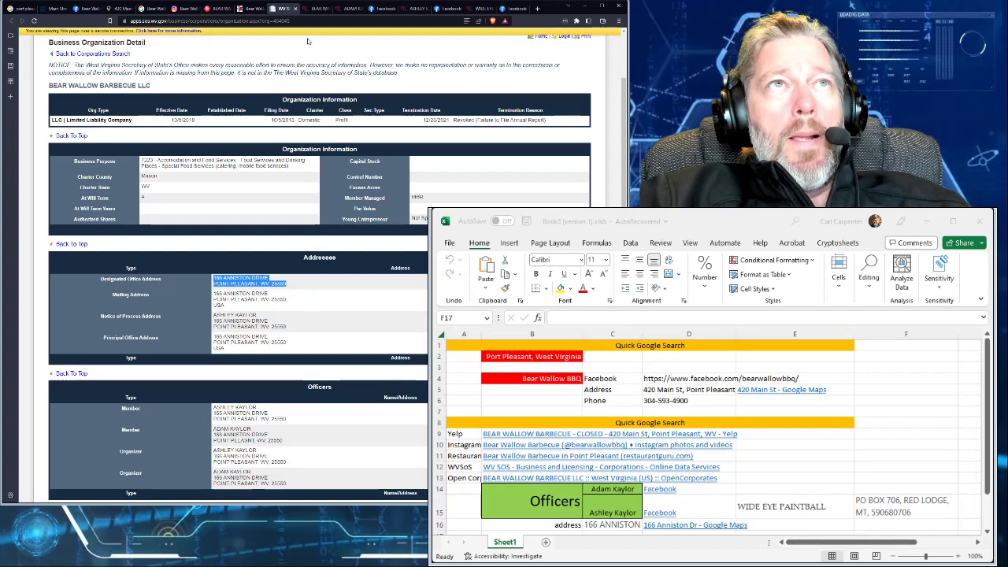
key(ctrl+t)
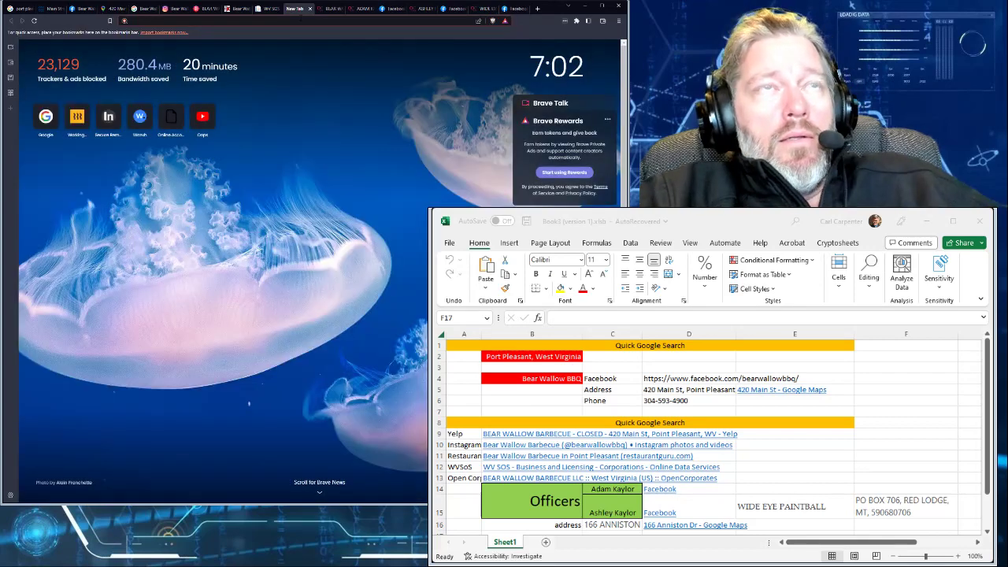
text(ma)
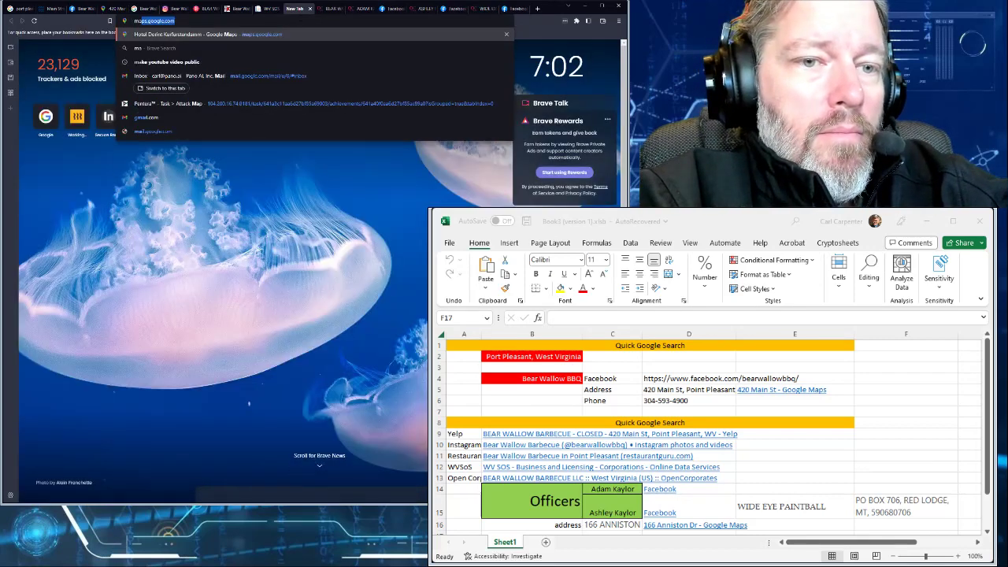
text(ps.google.com)
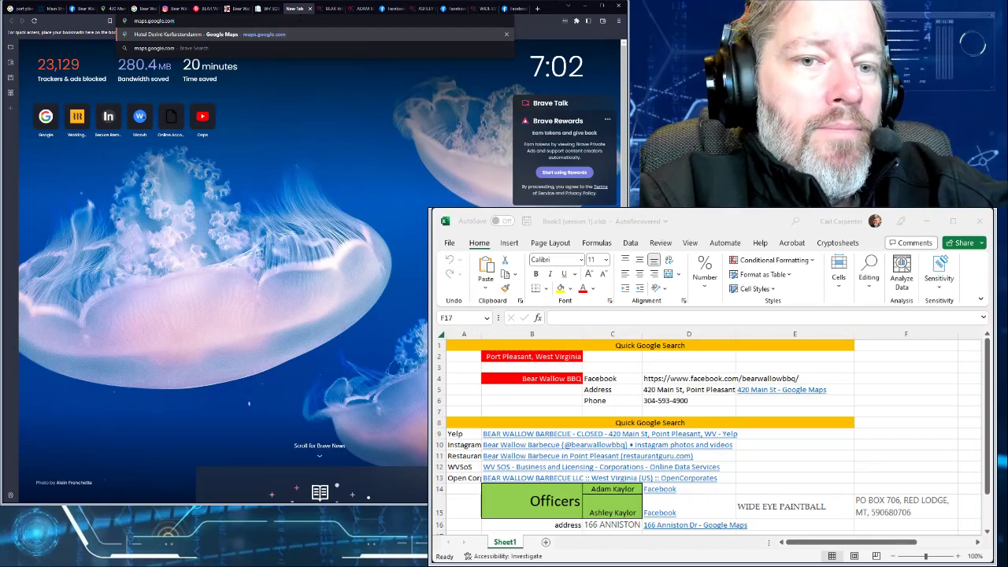
key(Return)
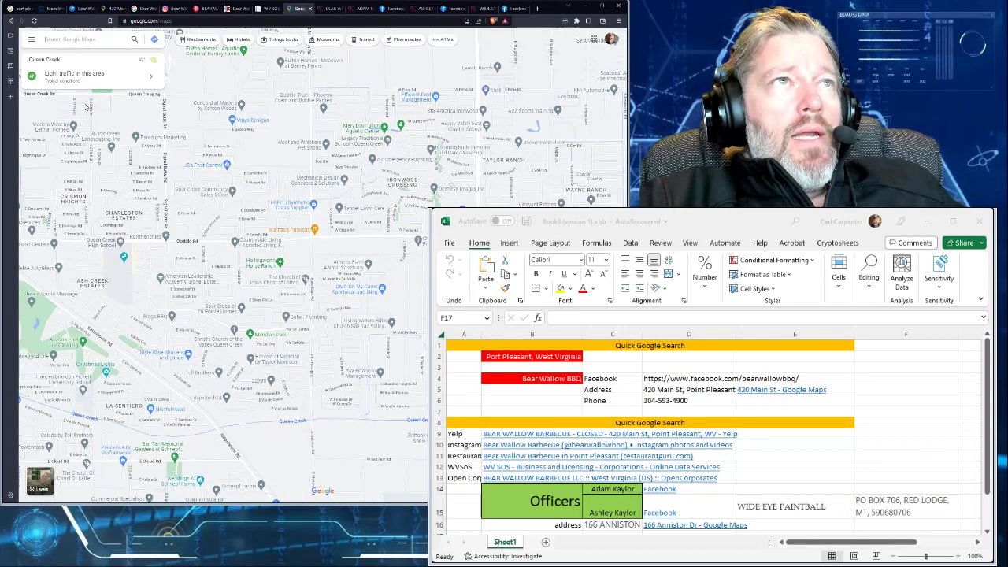
key(ctrl+v)
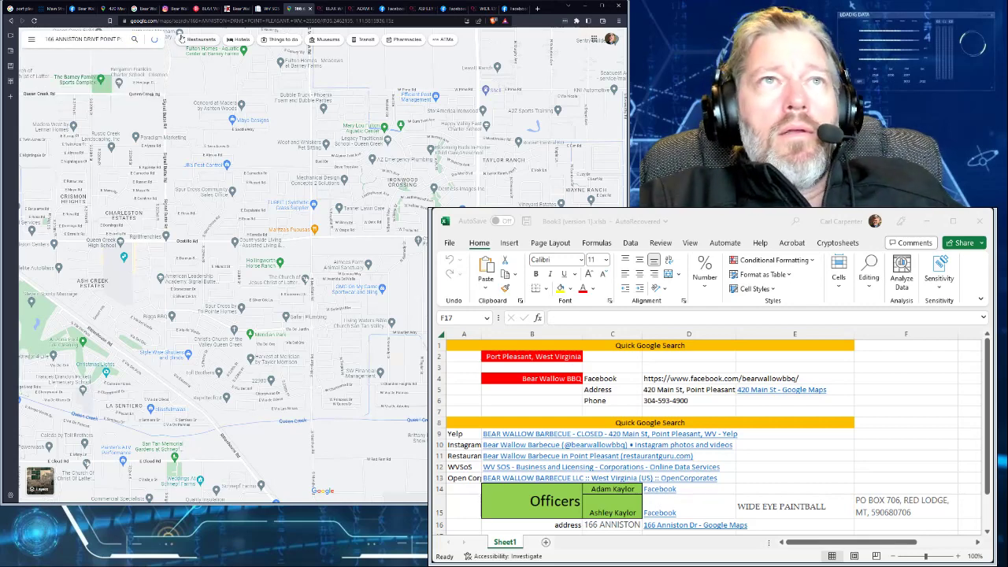
key(Return)
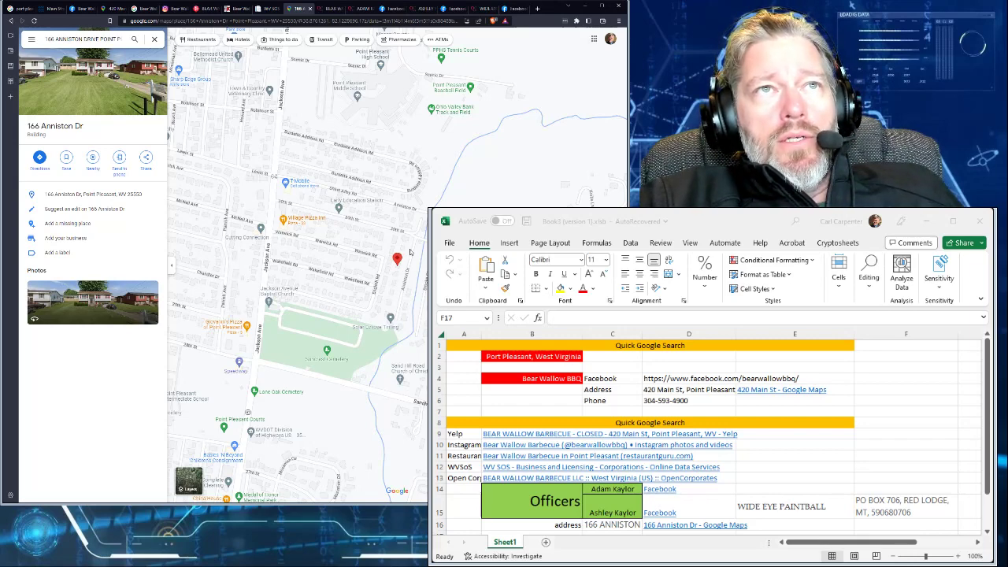
Zoom in on the pinned house and switch to Satellite imagery for a close view
scroll(408, 258, up, 2)
scroll(401, 273, up, 2)
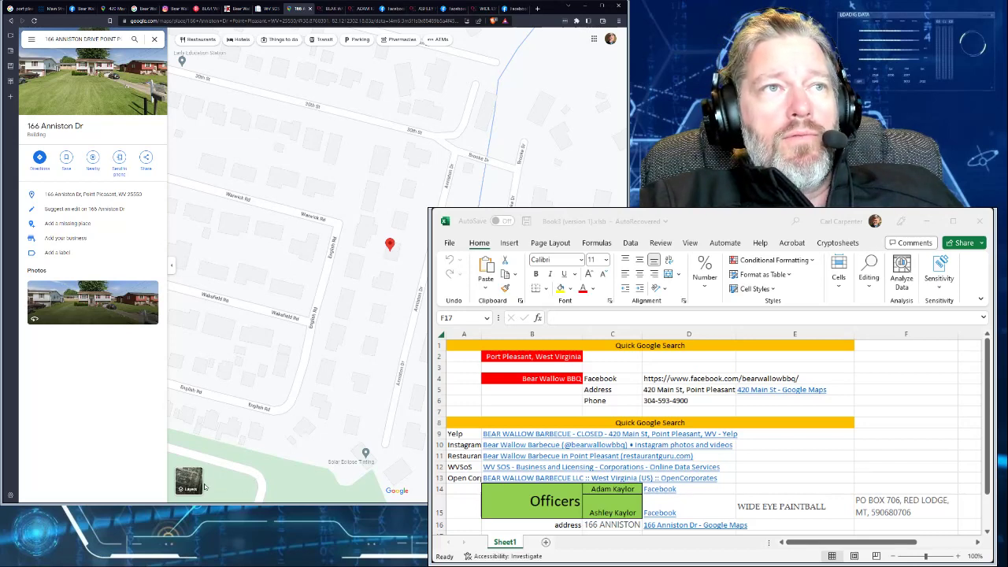
mouse_move(191, 487)
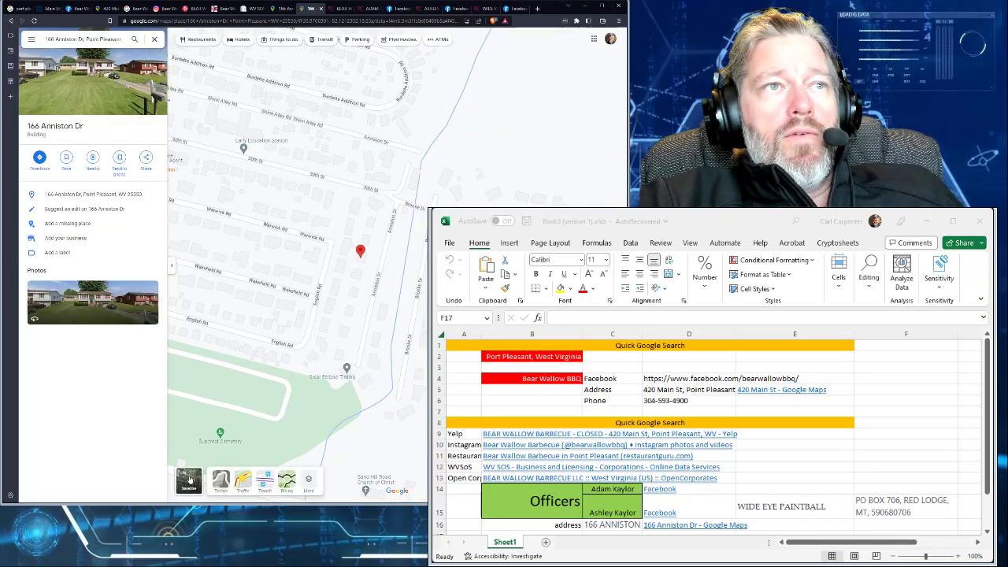
click(189, 478)
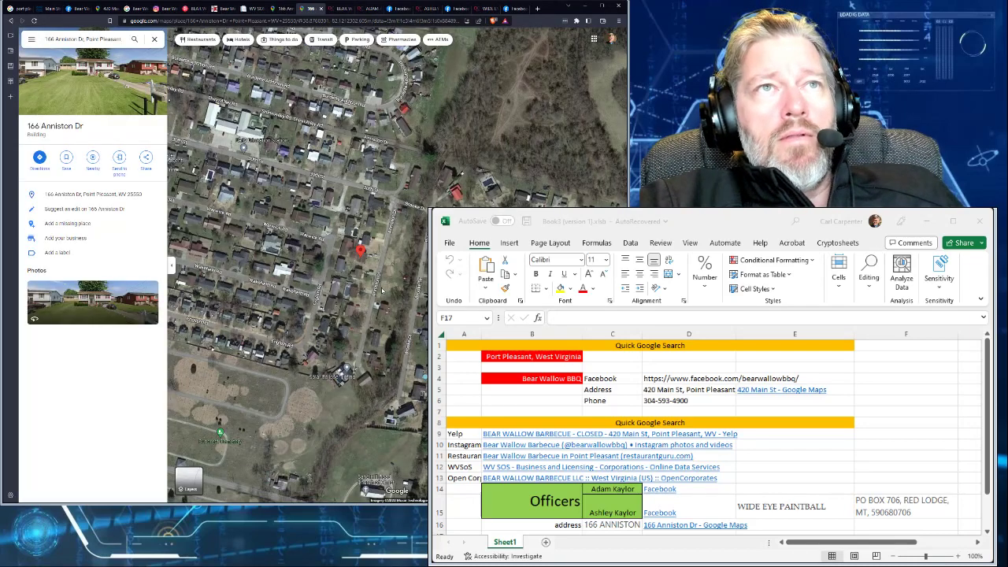
scroll(370, 254, up, 5)
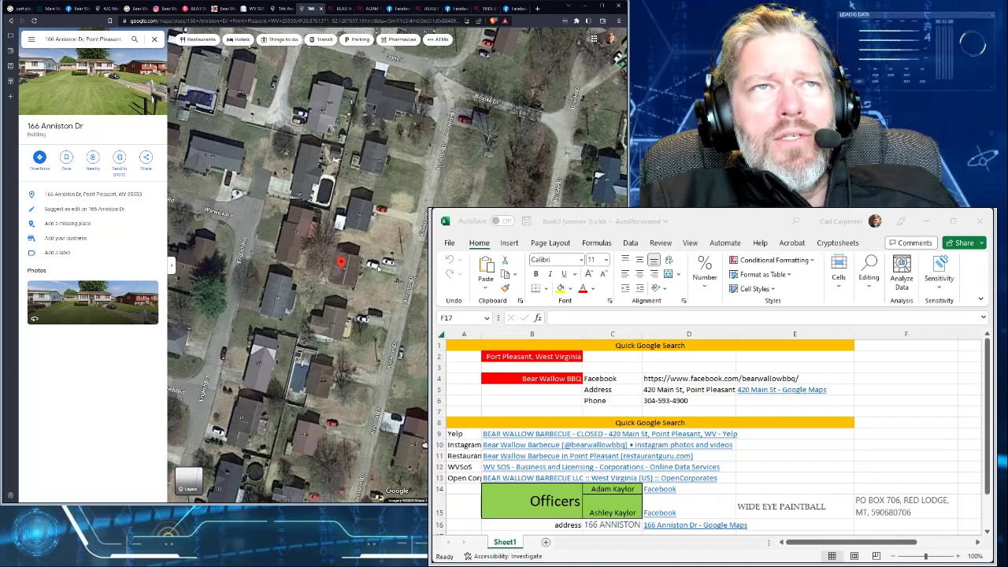
scroll(378, 267, up, 3)
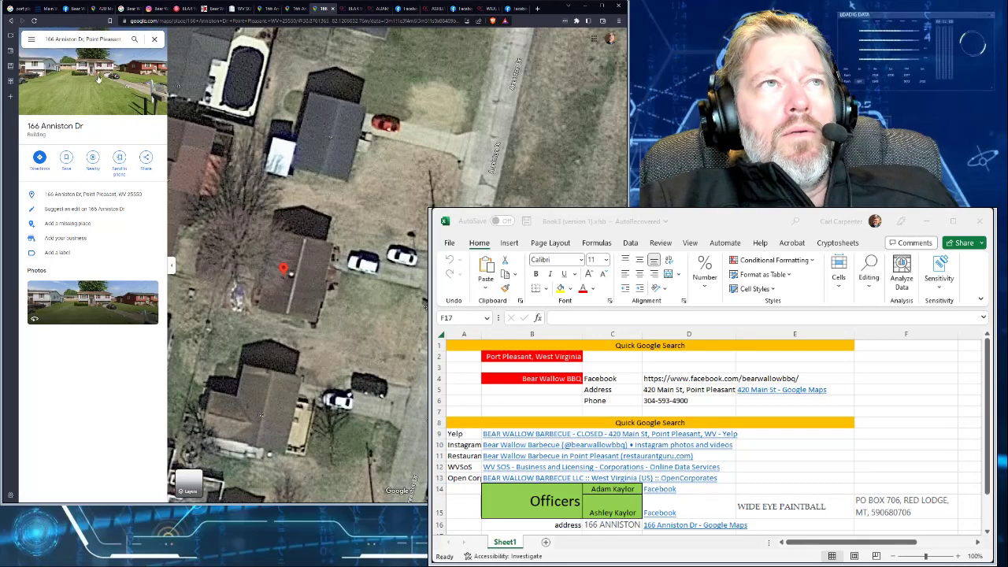
Walk Street View along Anniston Dr up to the white house with red shutters
click(98, 79)
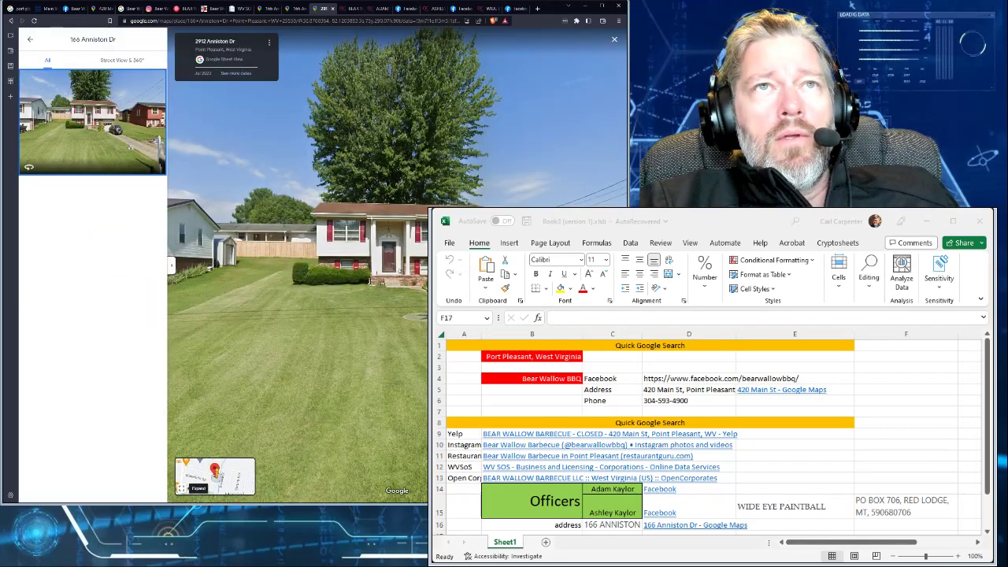
drag(421, 317, 139, 402)
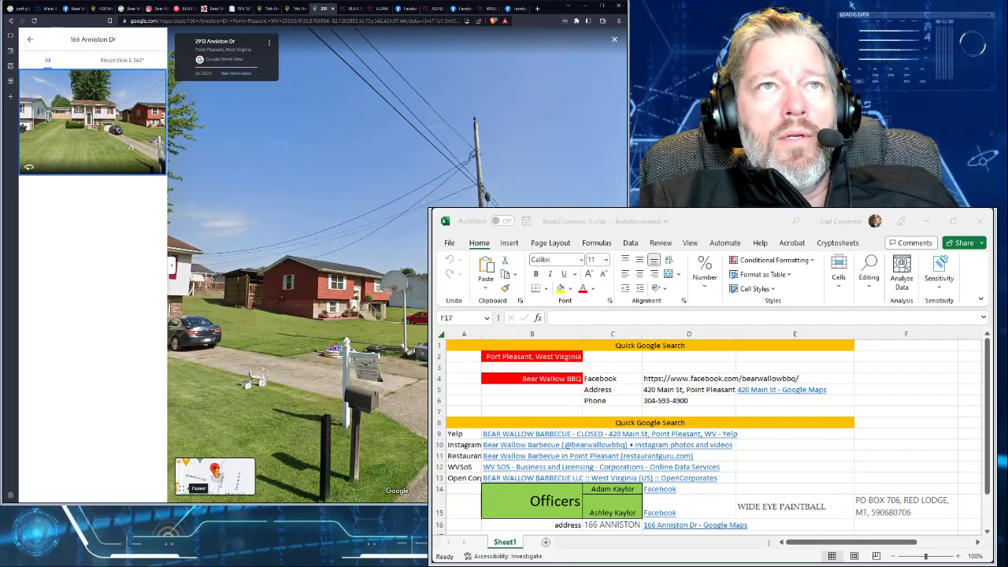
click(253, 328)
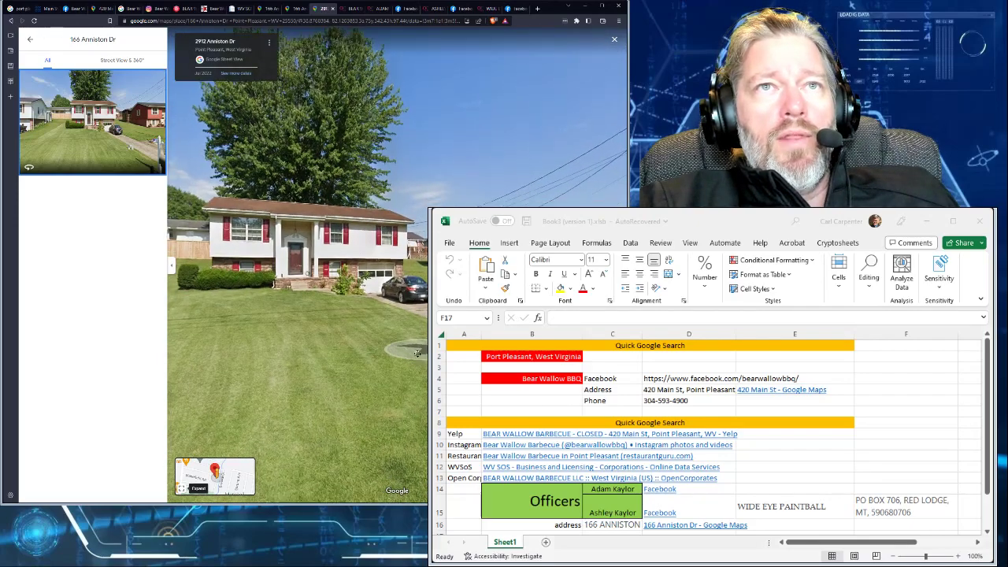
click(415, 349)
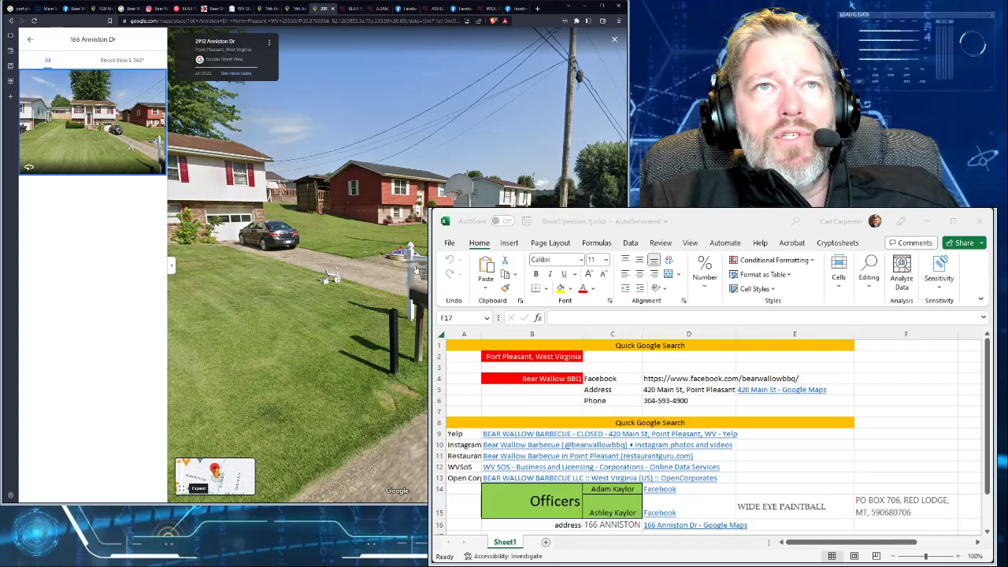
click(286, 337)
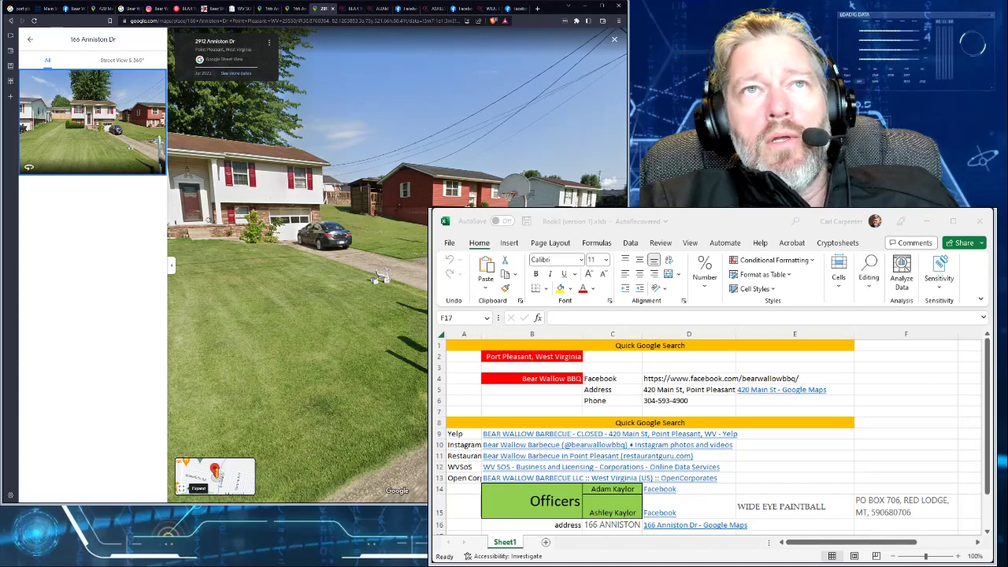
click(291, 323)
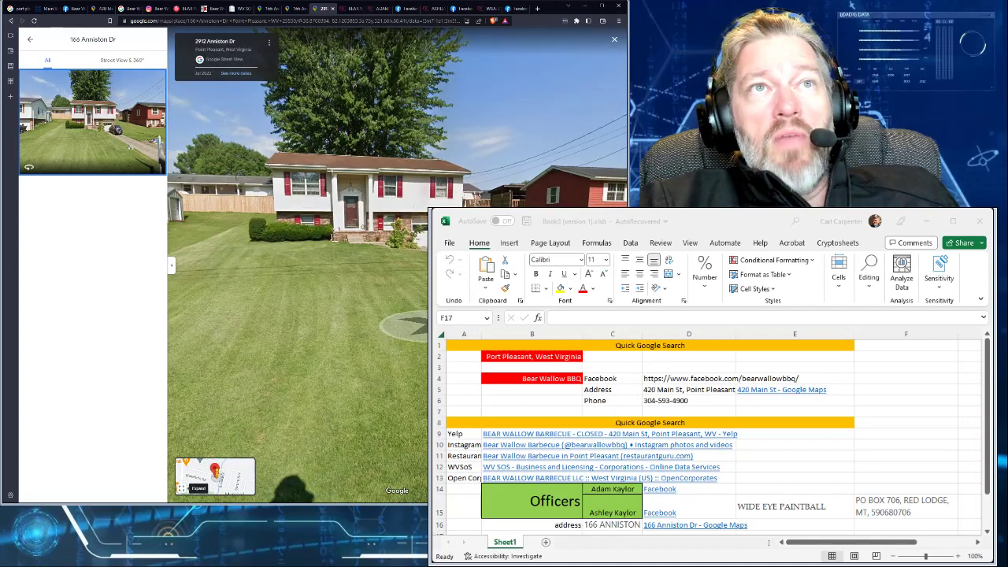
click(406, 327)
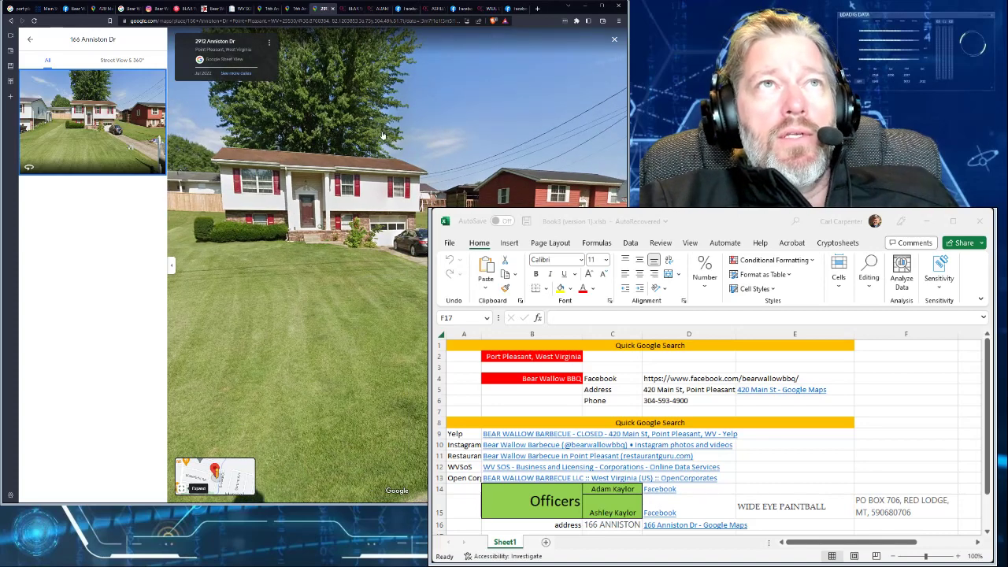
Recheck the SOS record and the Anniston Dr map, satellite and Street View, then return to the Bear Wallow results
click(237, 9)
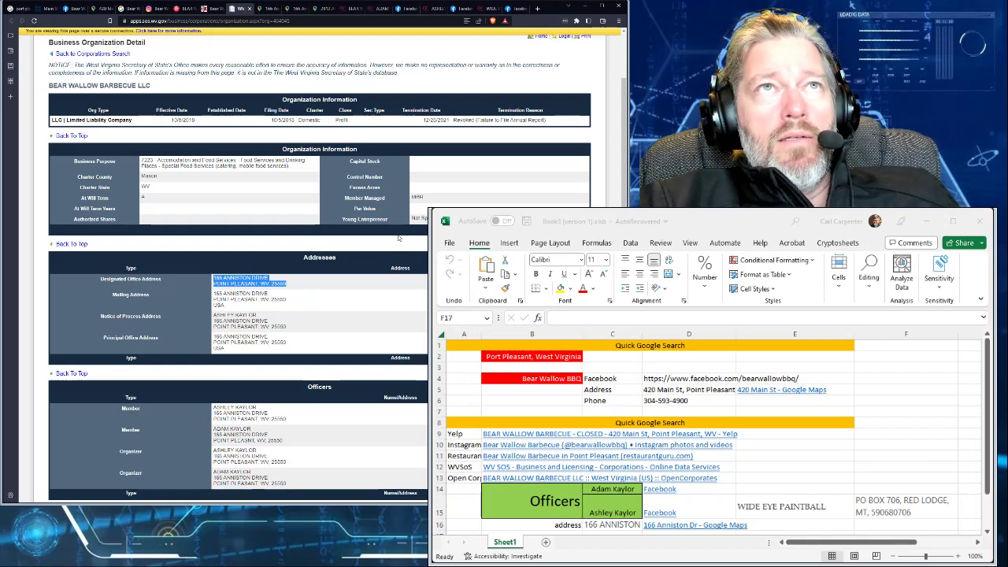
click(262, 10)
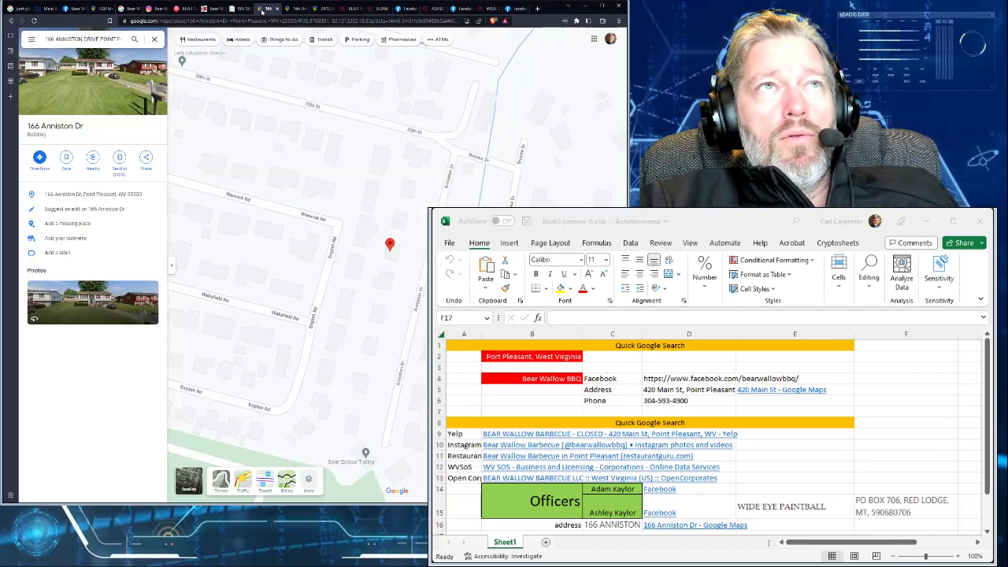
click(290, 9)
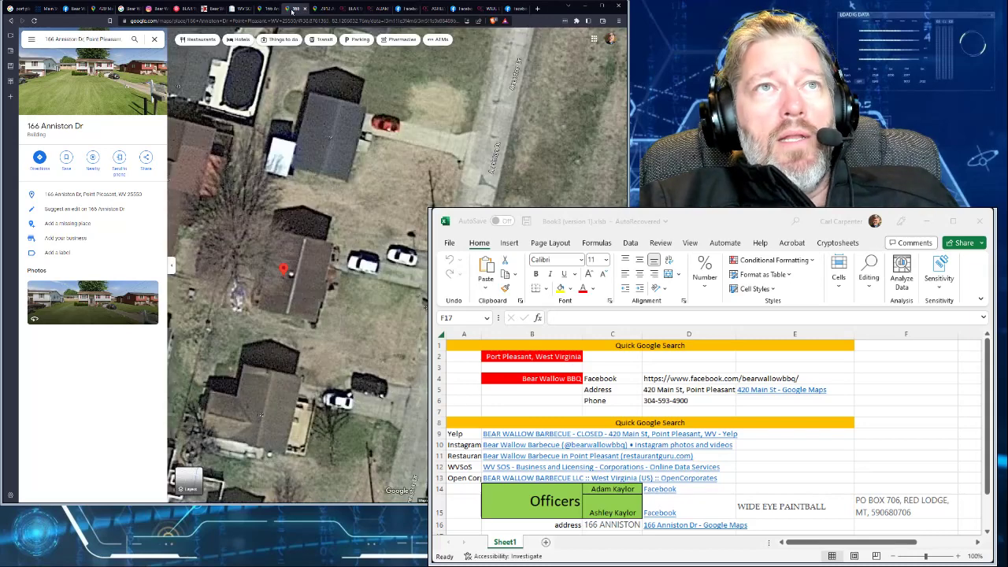
click(321, 10)
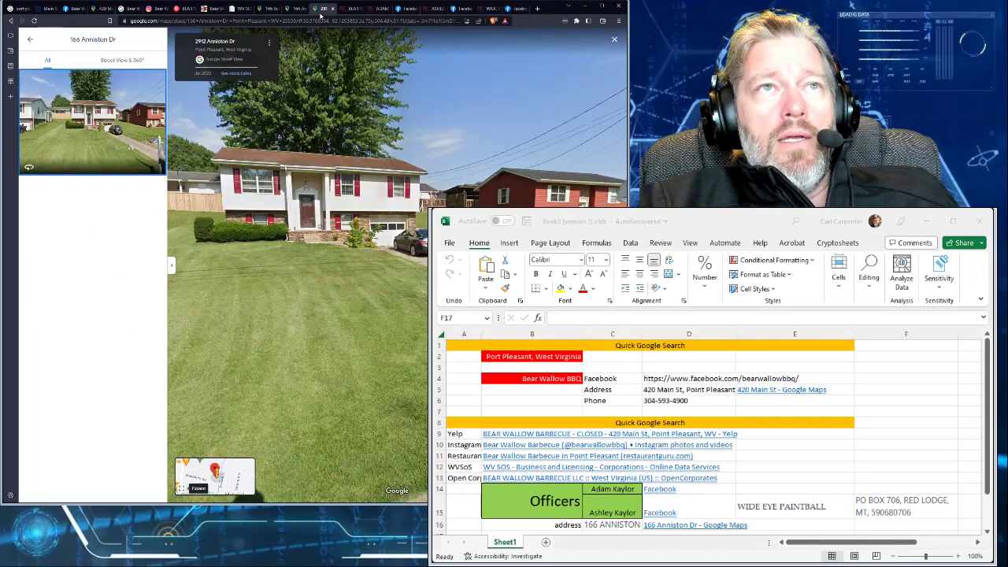
click(425, 295)
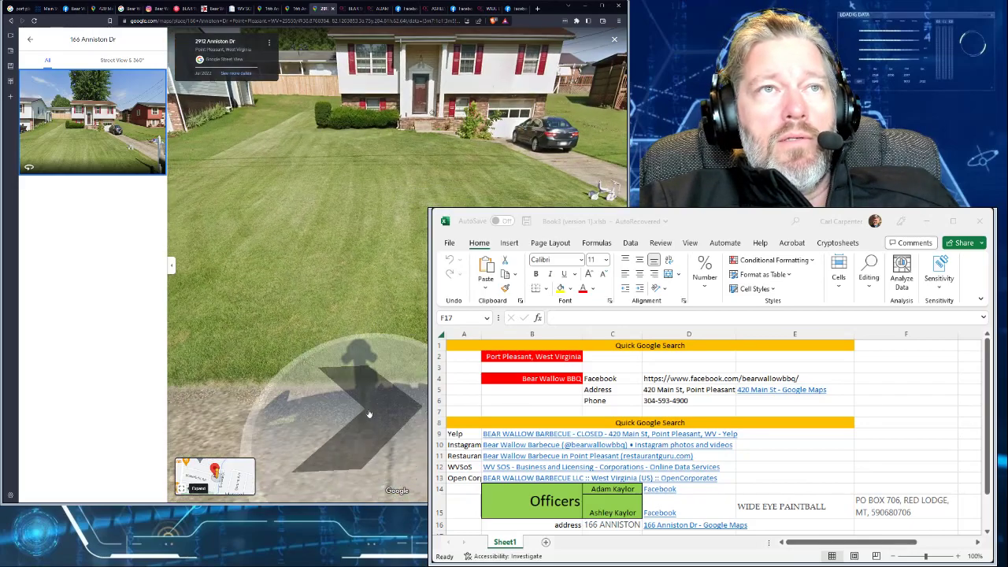
click(349, 349)
click(358, 339)
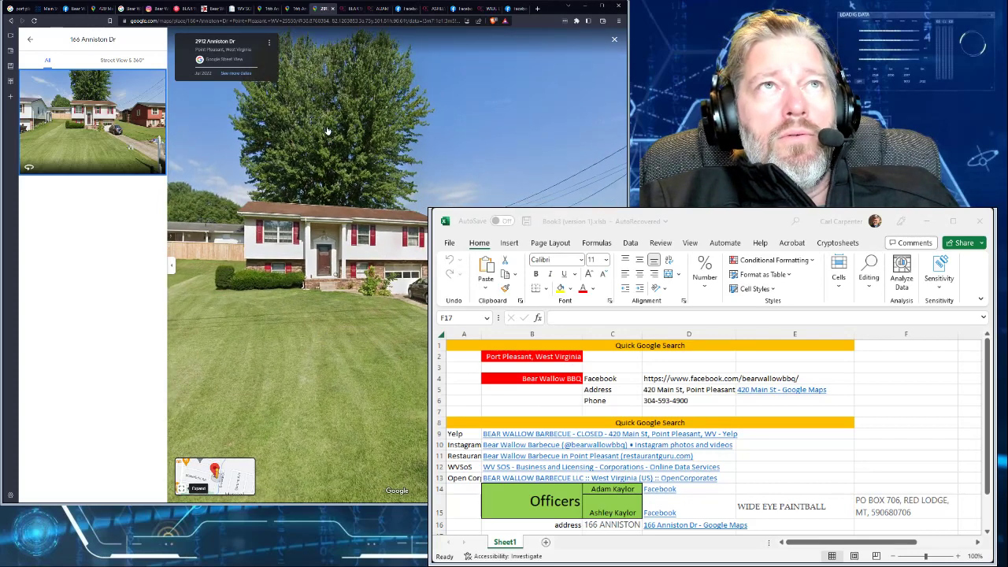
click(125, 9)
scroll(233, 307, down, 1)
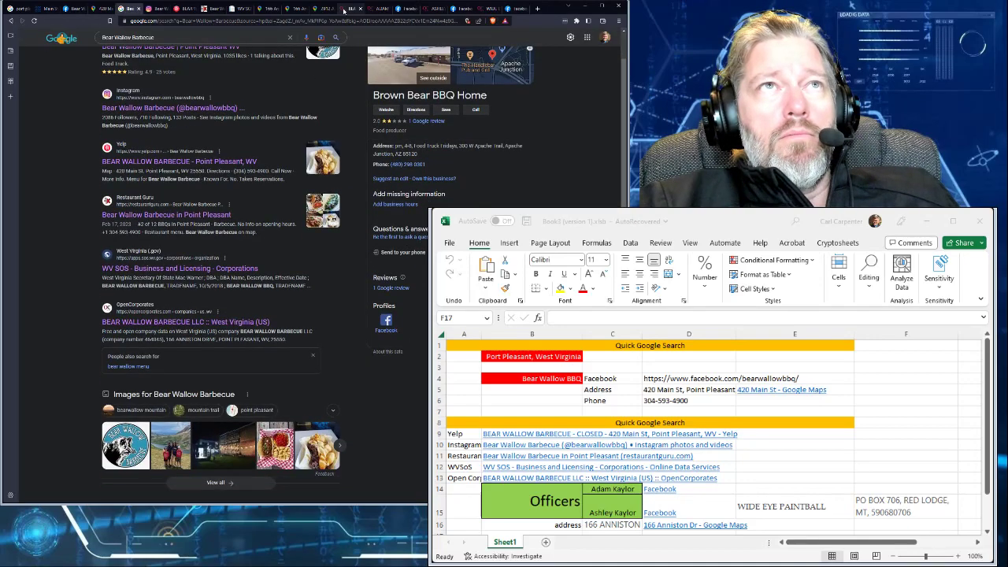
View the OpenCorporates Bear Wallow Barbecue LLC record, then the first listed officer's page
click(343, 9)
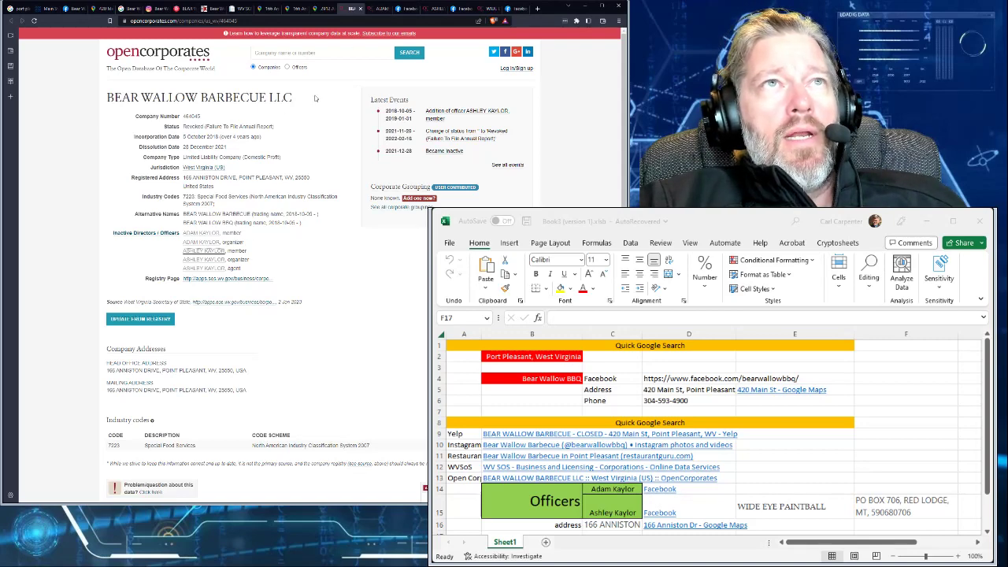
click(373, 11)
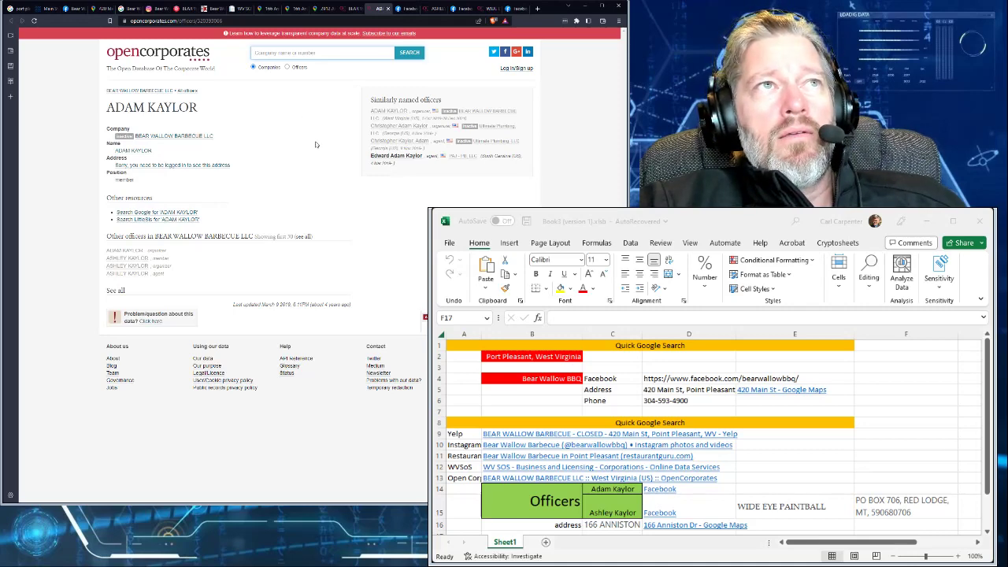
View the snowtrooper photo post from Bear Wallow Barbecue's Facebook photos
click(73, 9)
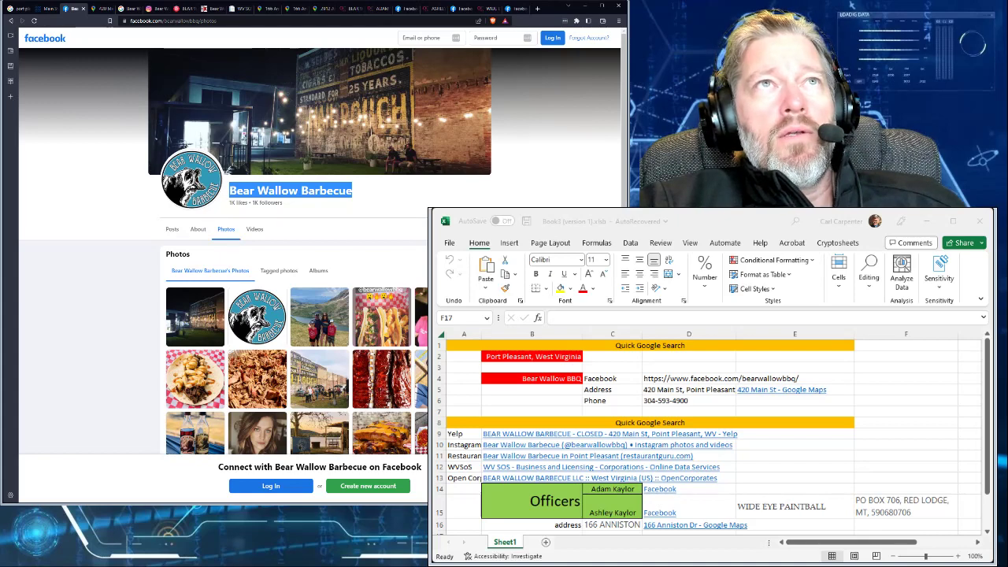
click(407, 9)
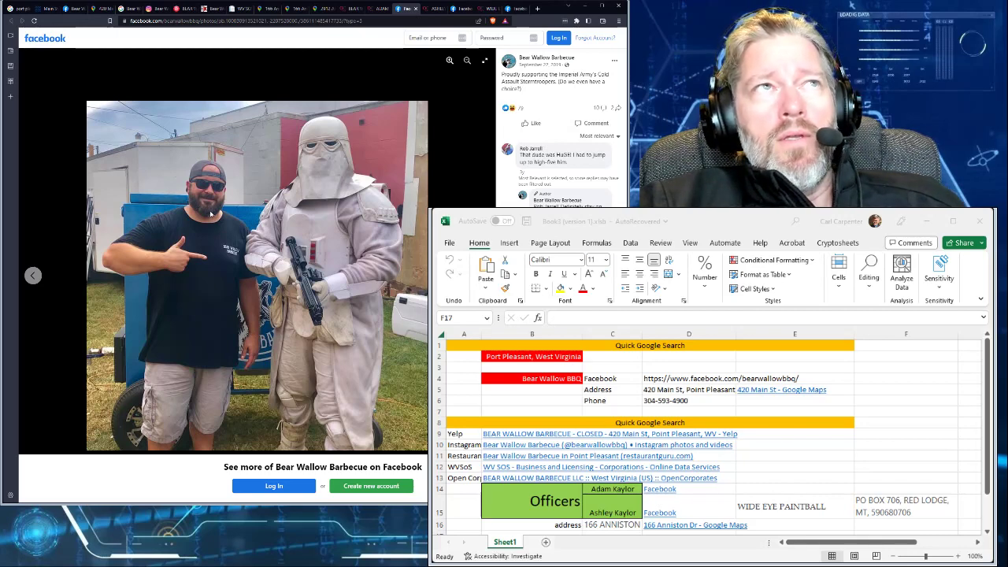
click(69, 10)
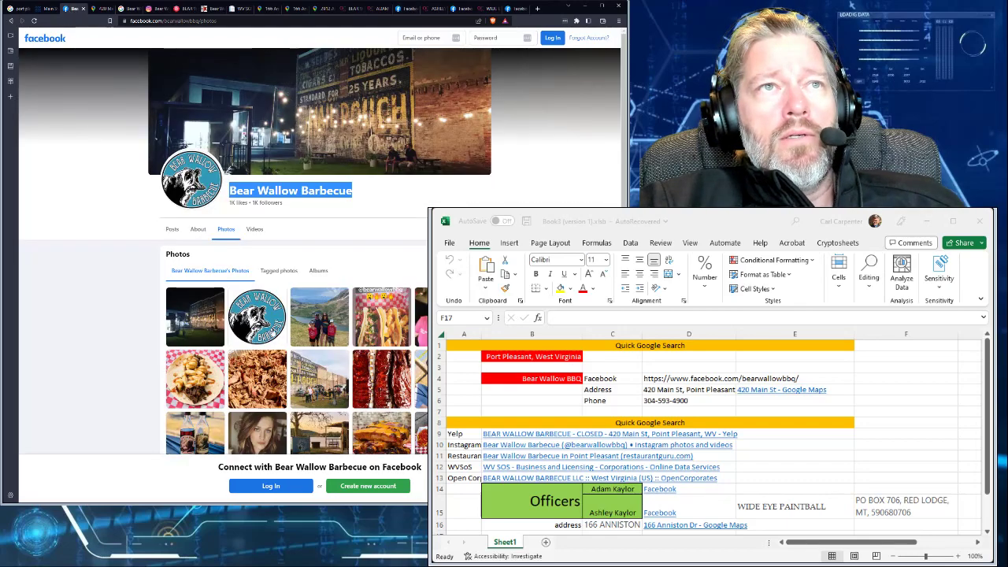
Open the inflatable dinosaurs photo, then show the second officer's OpenCorporates record
scroll(381, 354, down, 1)
scroll(381, 355, down, 2)
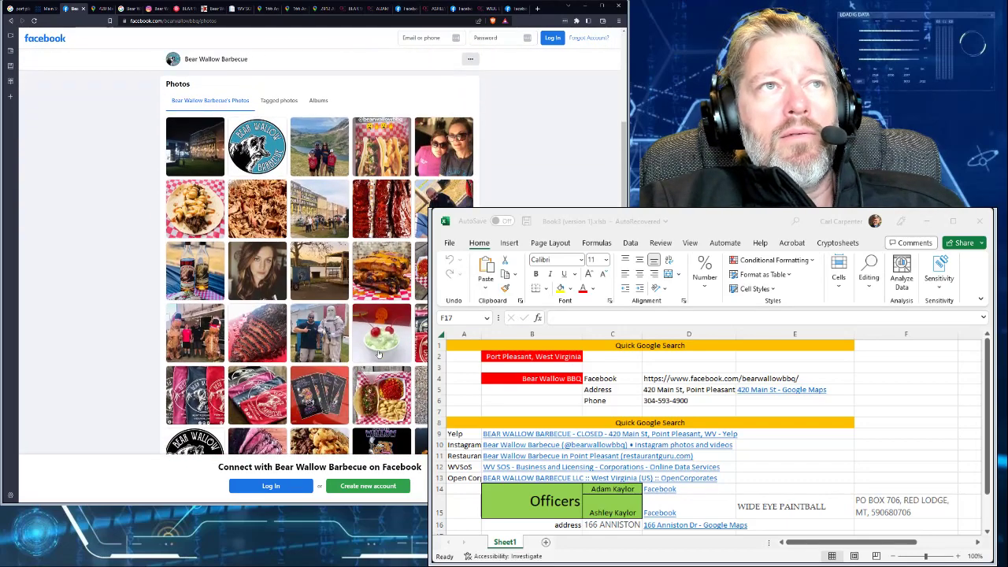
click(222, 342)
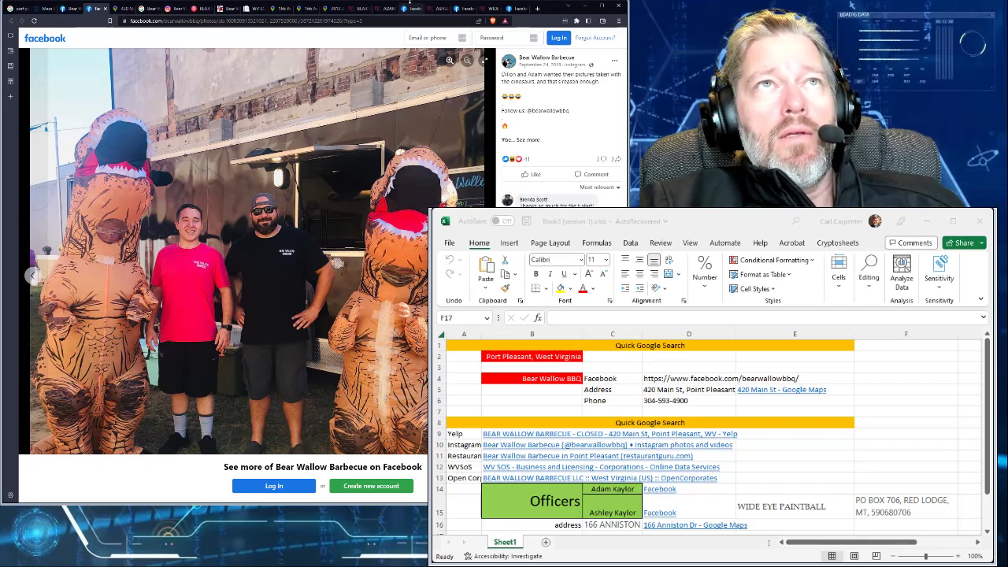
click(410, 9)
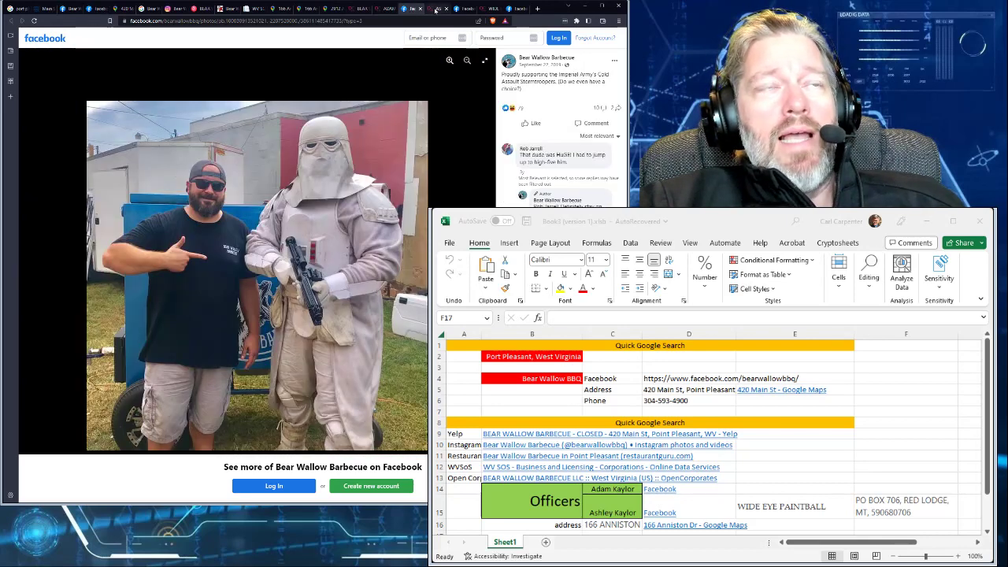
click(435, 9)
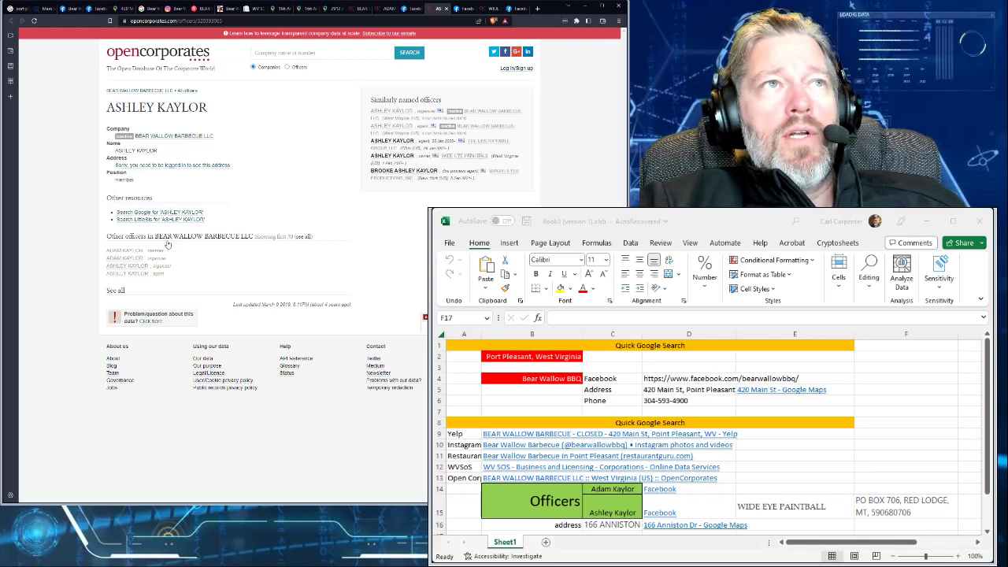
Highlight the two women's first names in the side-dish post caption, then return to the second officer's record
click(458, 9)
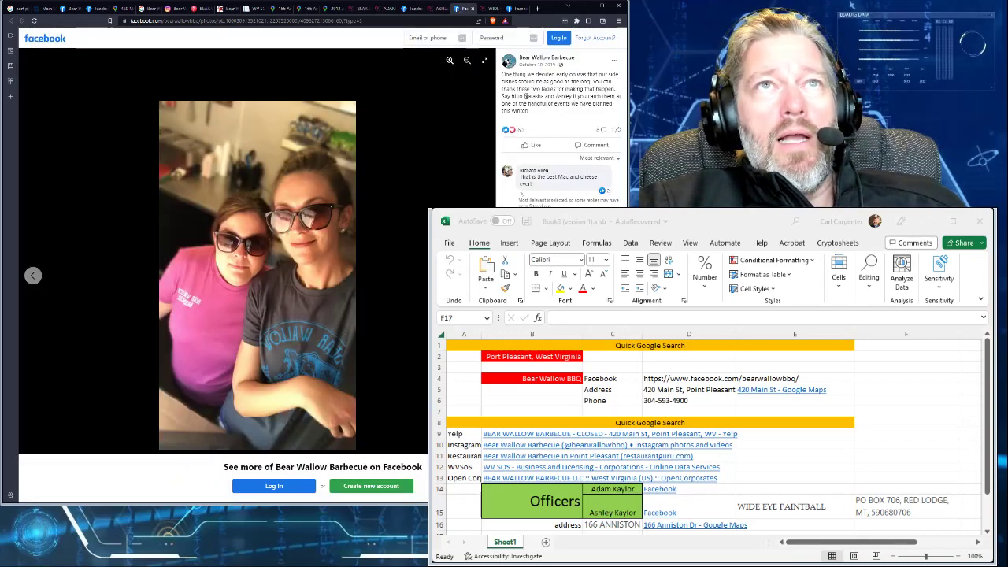
drag(526, 96, 578, 97)
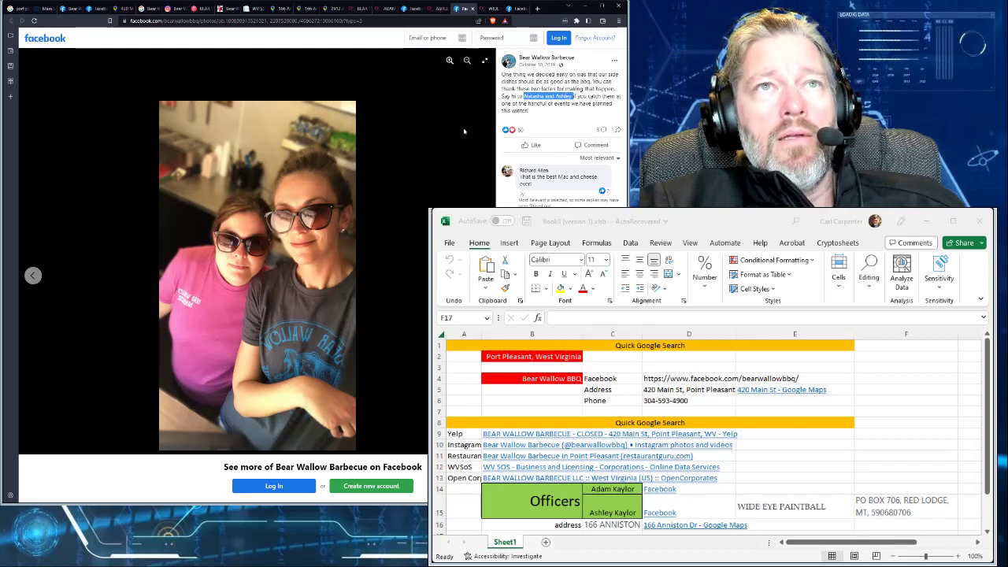
click(437, 9)
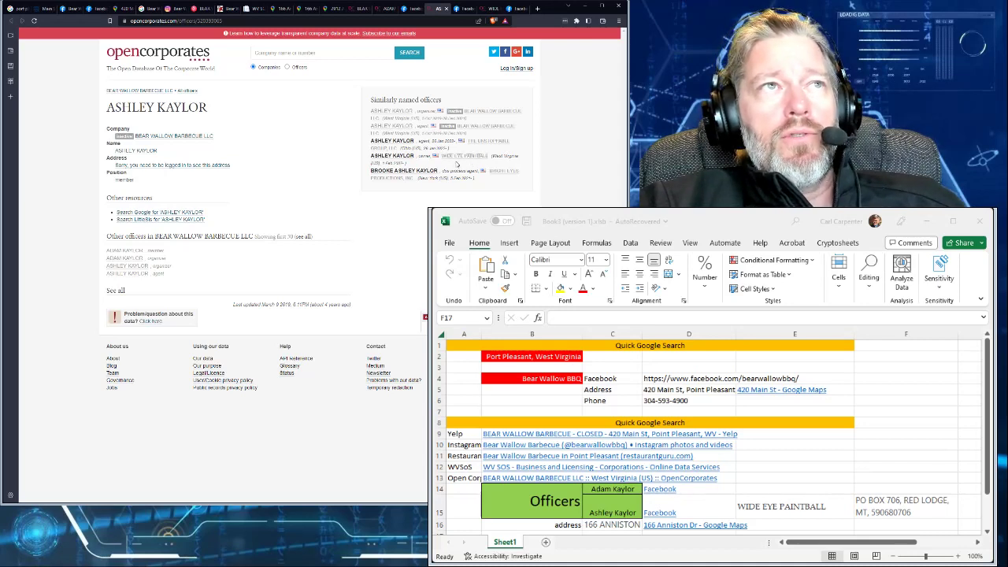
View the WIDE EYE PAINTBALL company record and highlight 'RED LODGE, MT' in its Head Office Address
click(490, 9)
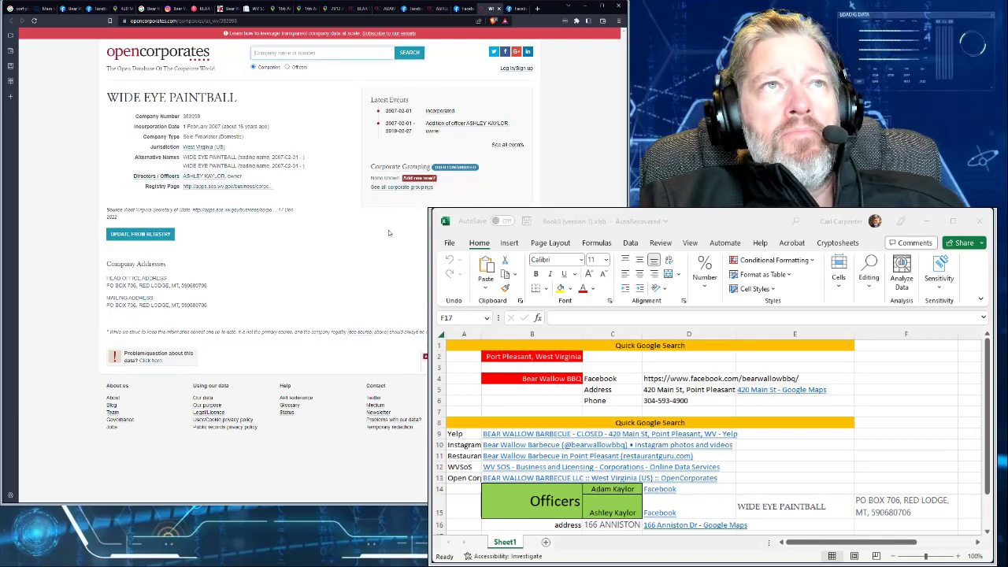
scroll(752, 460, down, 1)
scroll(752, 461, up, 1)
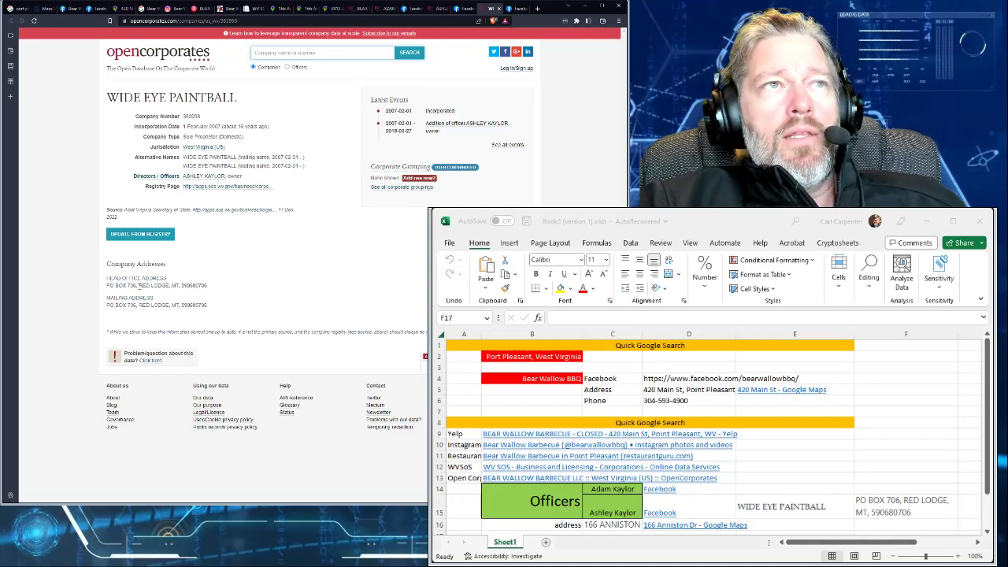
drag(139, 285, 178, 286)
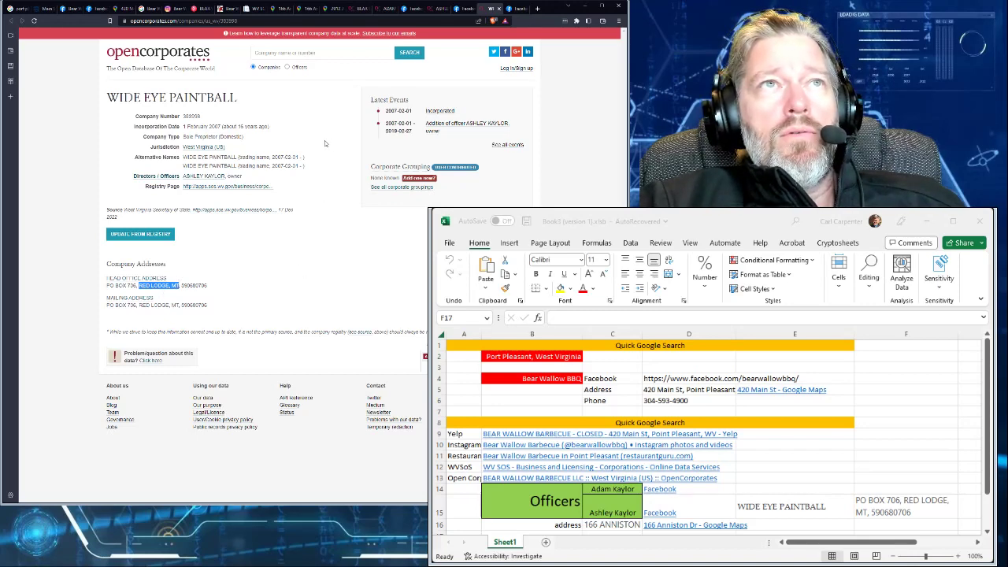
Open the family mountain photo post and highlight 'Red Lodge, Montana' in its text
click(72, 10)
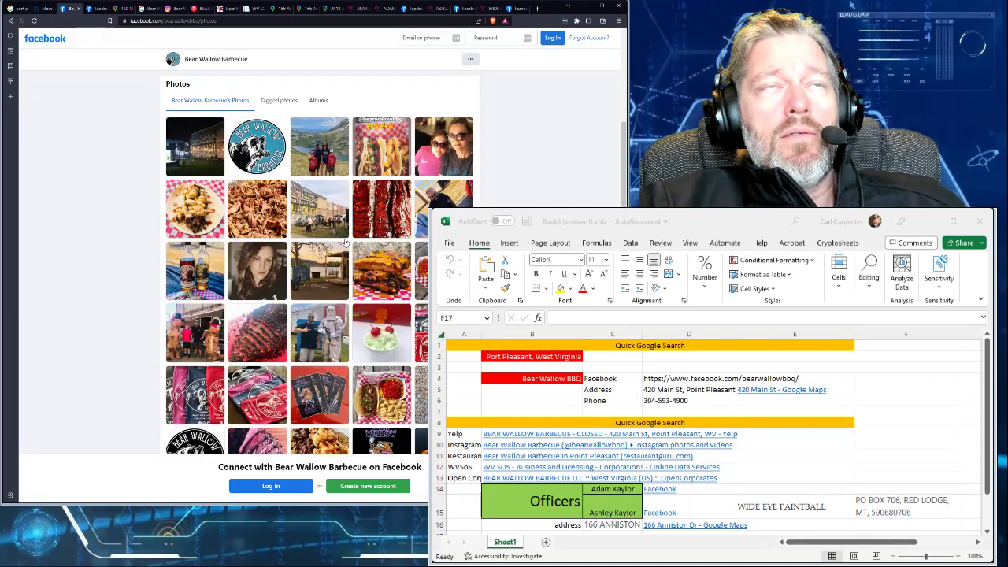
scroll(294, 253, up, 3)
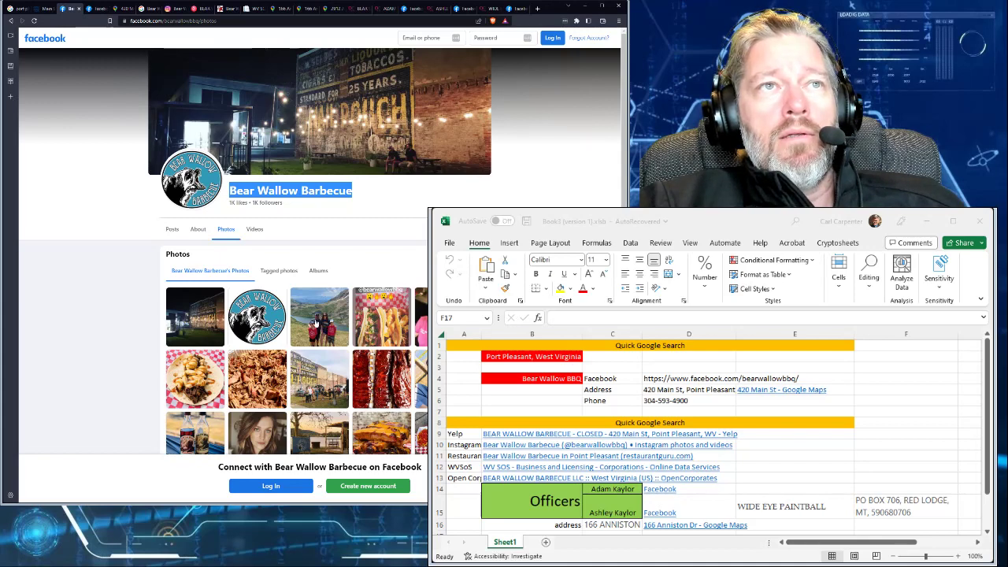
click(514, 9)
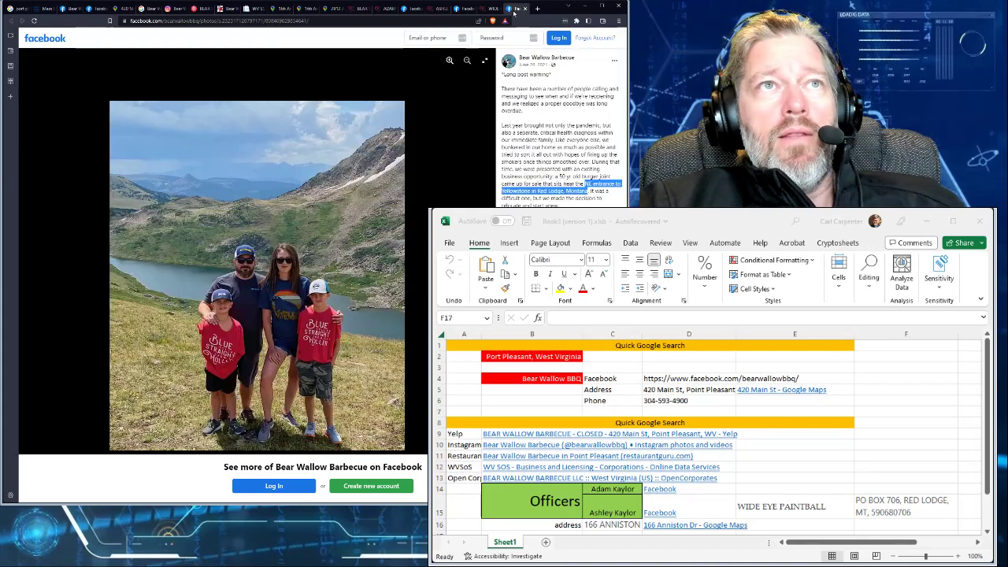
click(579, 191)
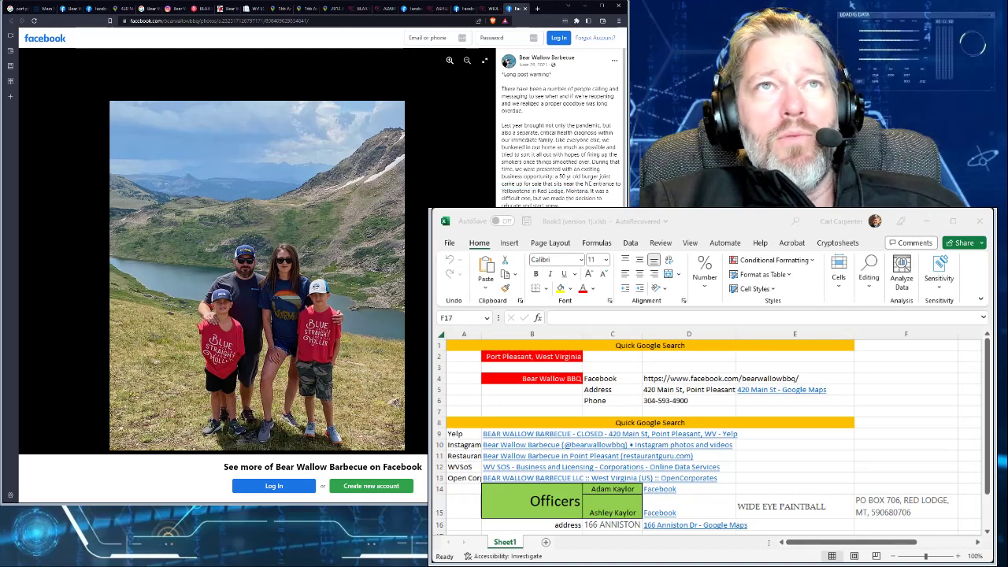
drag(538, 191, 589, 192)
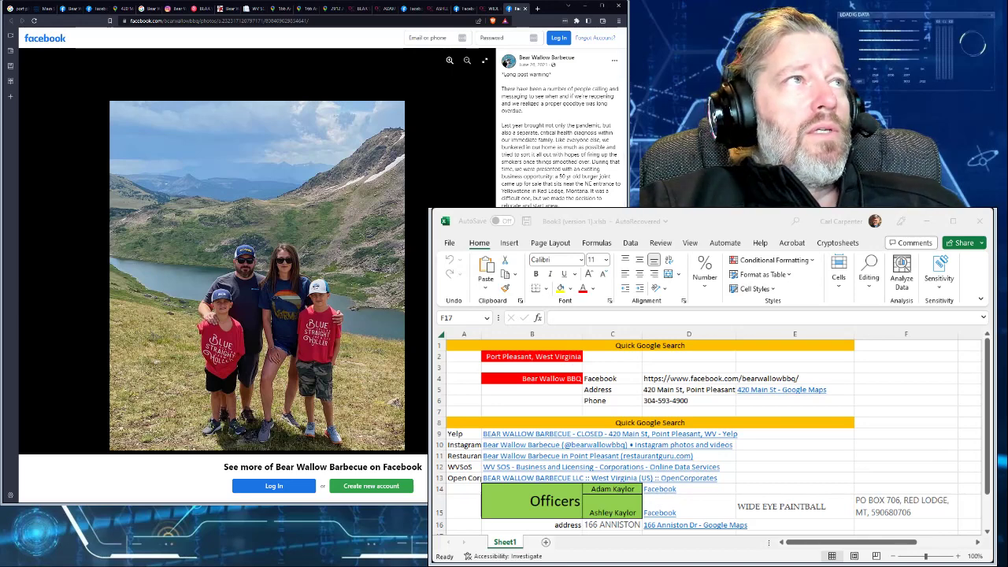
Reread the farewell post and highlight 'Red Lodge, Montana' as the owners' new location
scroll(546, 189, down, 10)
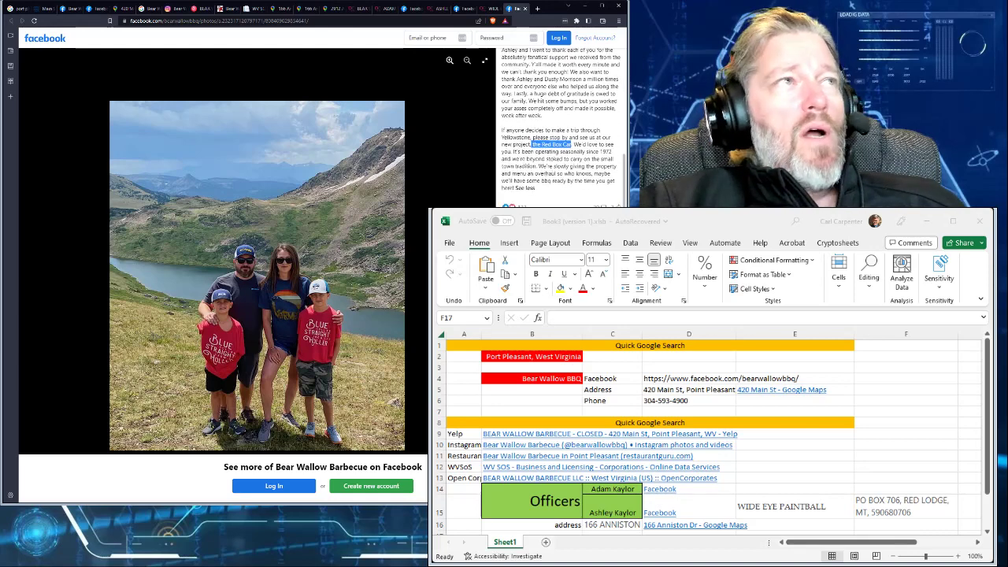
scroll(551, 149, up, 10)
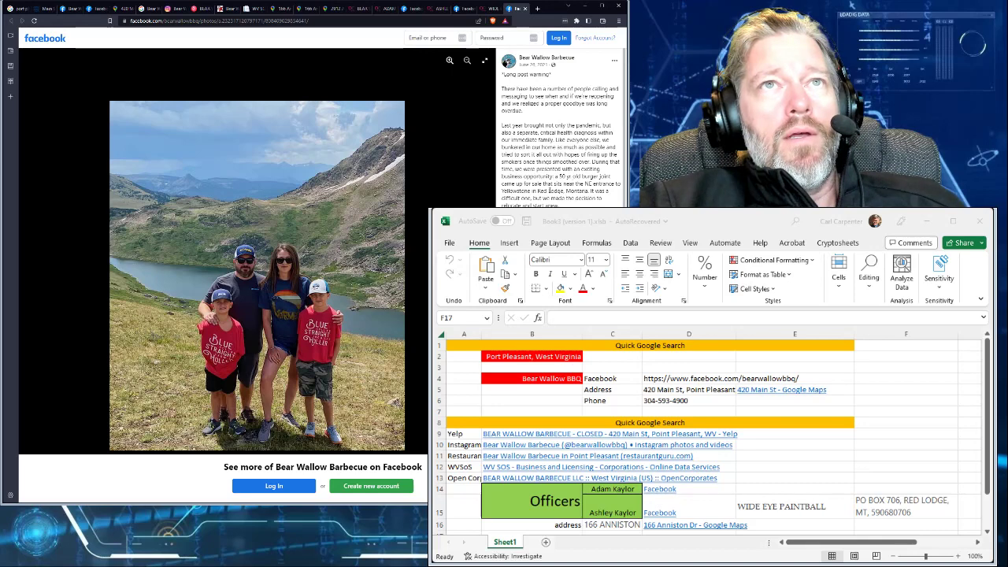
drag(538, 190, 590, 190)
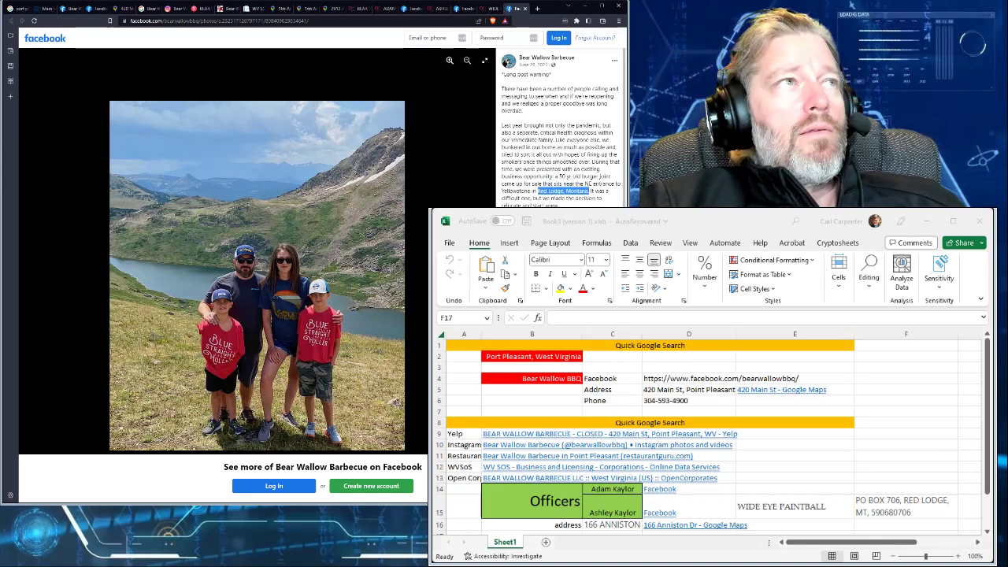